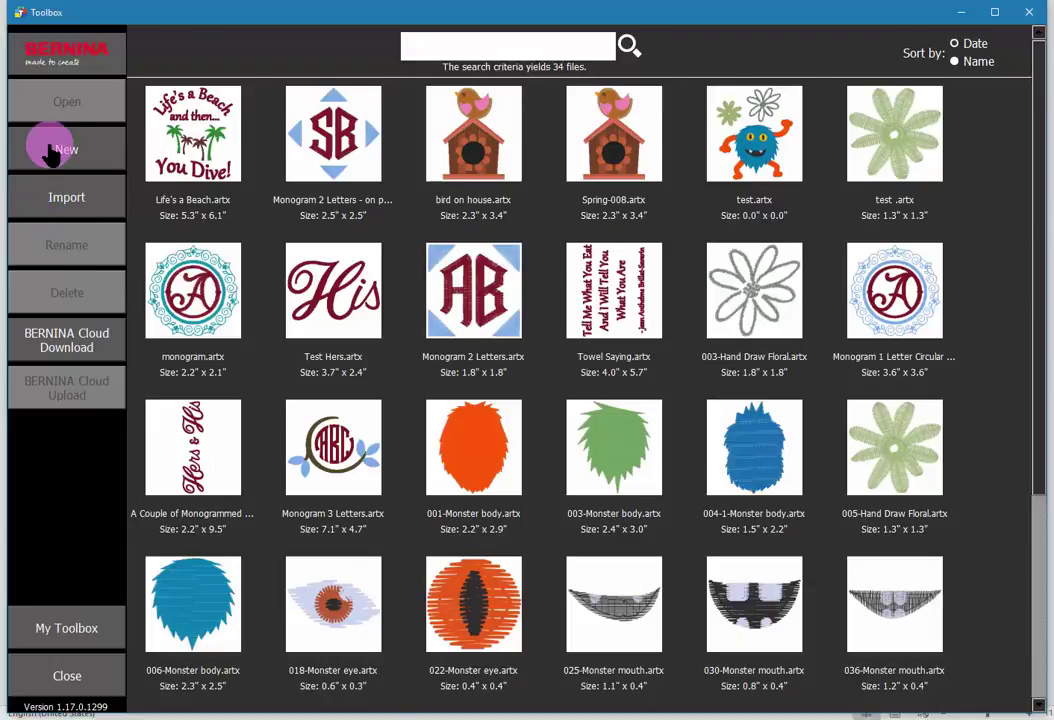
Step: Create a new empty design named Demo.artx and open it on the blank grid
{"action": "left_click", "coordinate": [50, 150]}
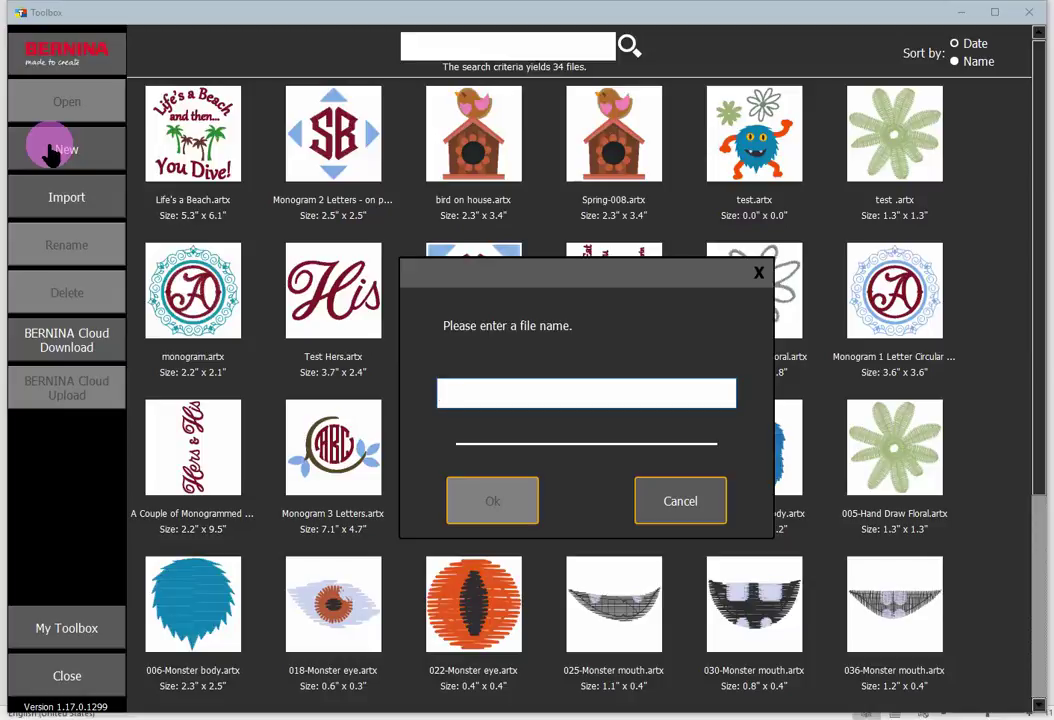
{"action": "type", "text": "Demo"}
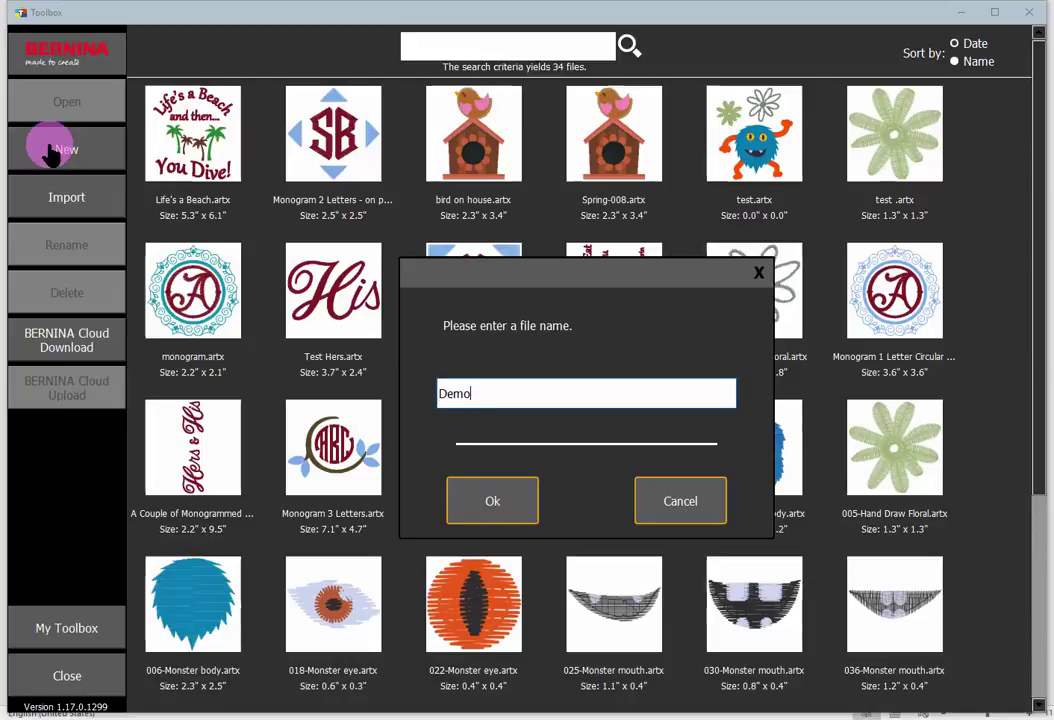
{"action": "left_click", "coordinate": [495, 500]}
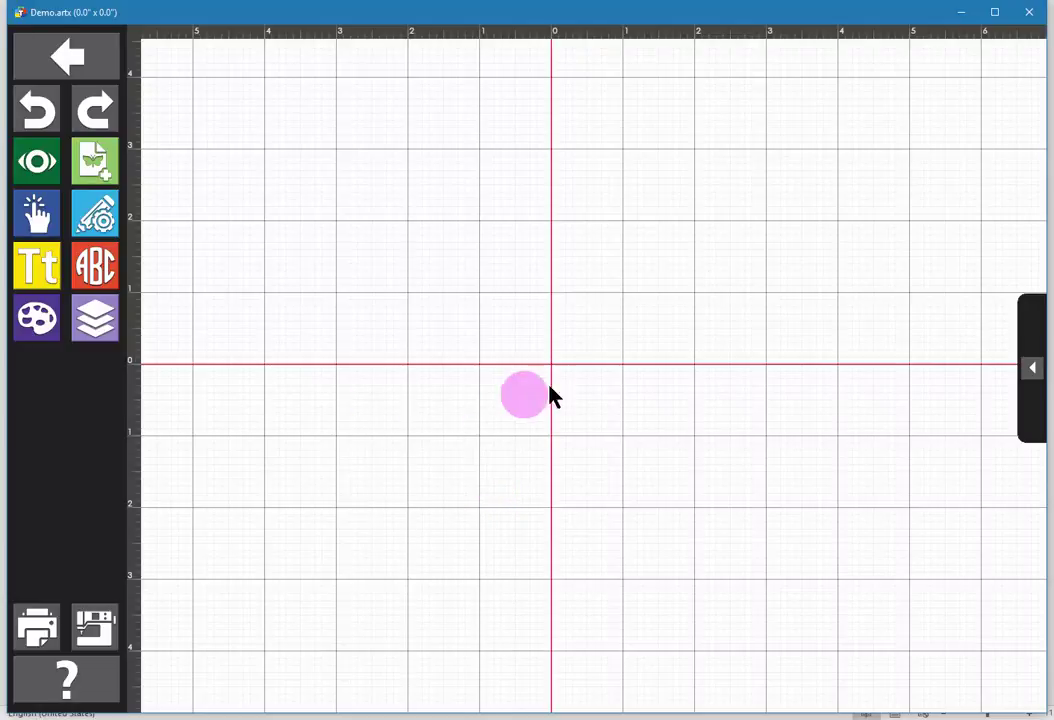
Step: Toggle the background grid and red origin axes off and back on, leaving both visible
{"action": "left_click", "coordinate": [38, 166]}
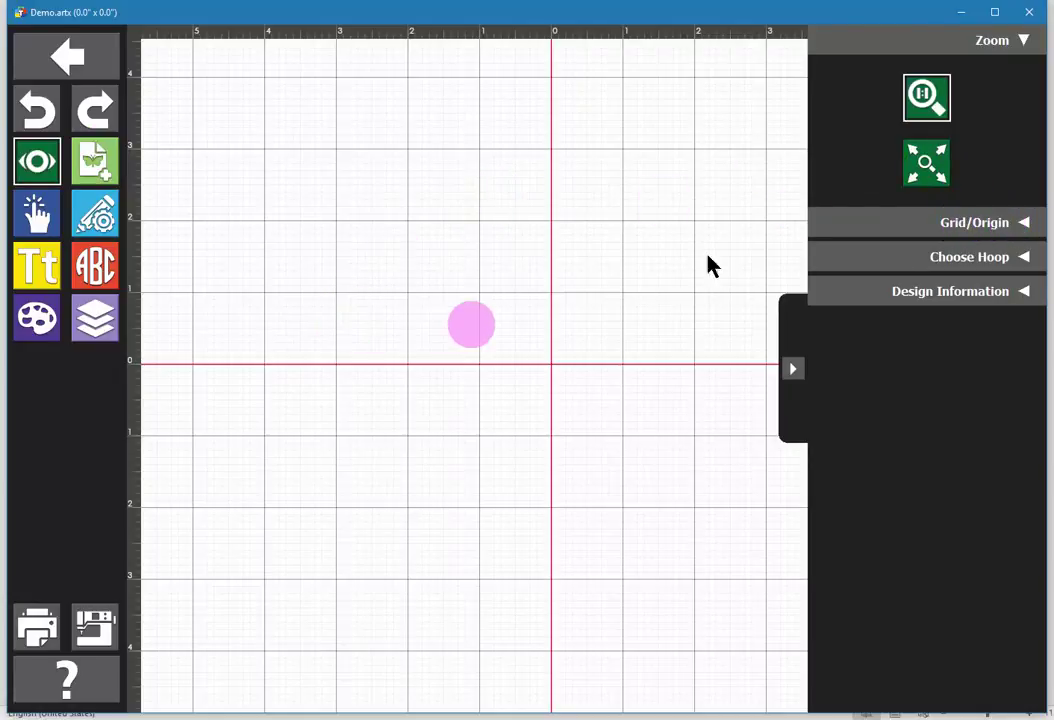
{"action": "left_click", "coordinate": [968, 222]}
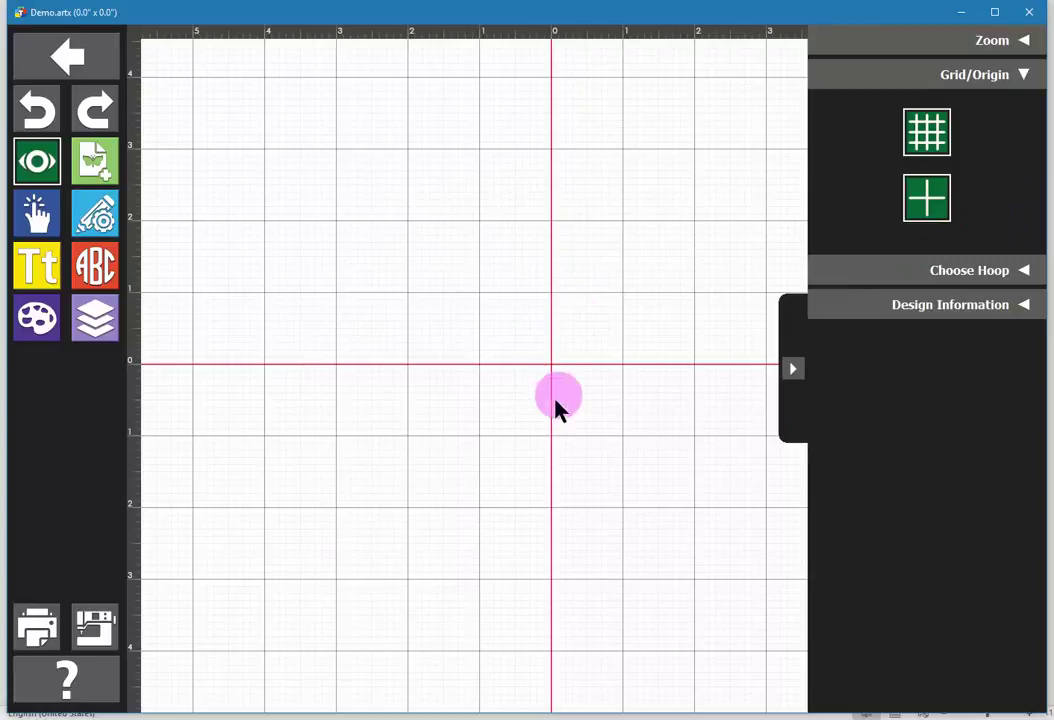
{"action": "left_click", "coordinate": [927, 200]}
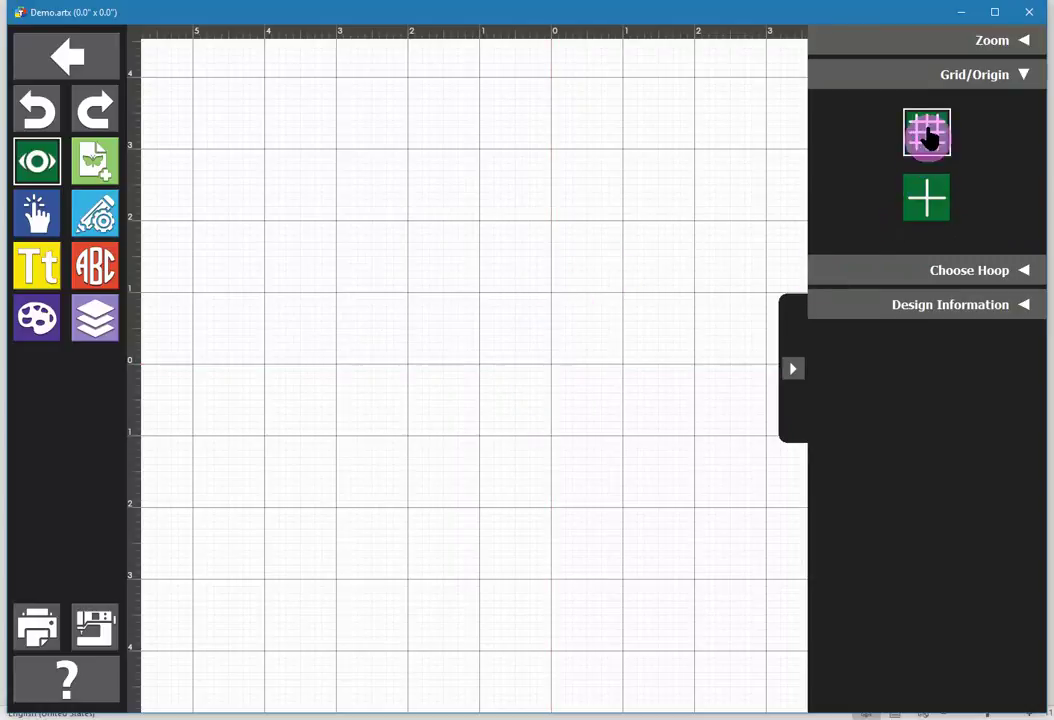
{"action": "left_click", "coordinate": [927, 132]}
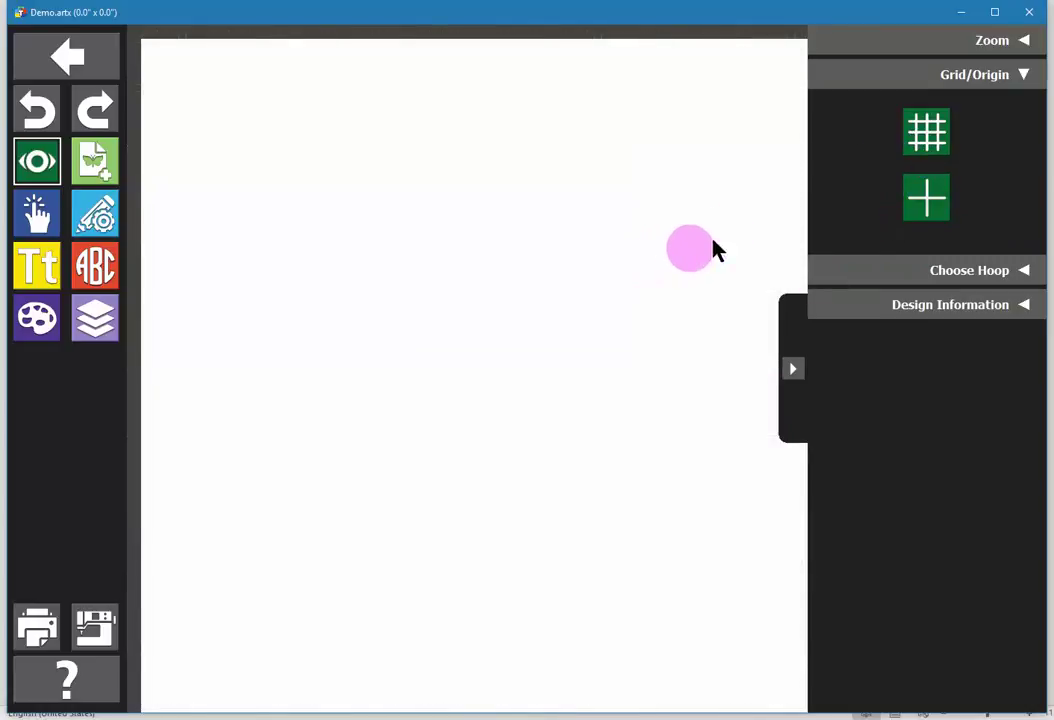
{"action": "left_click", "coordinate": [927, 132]}
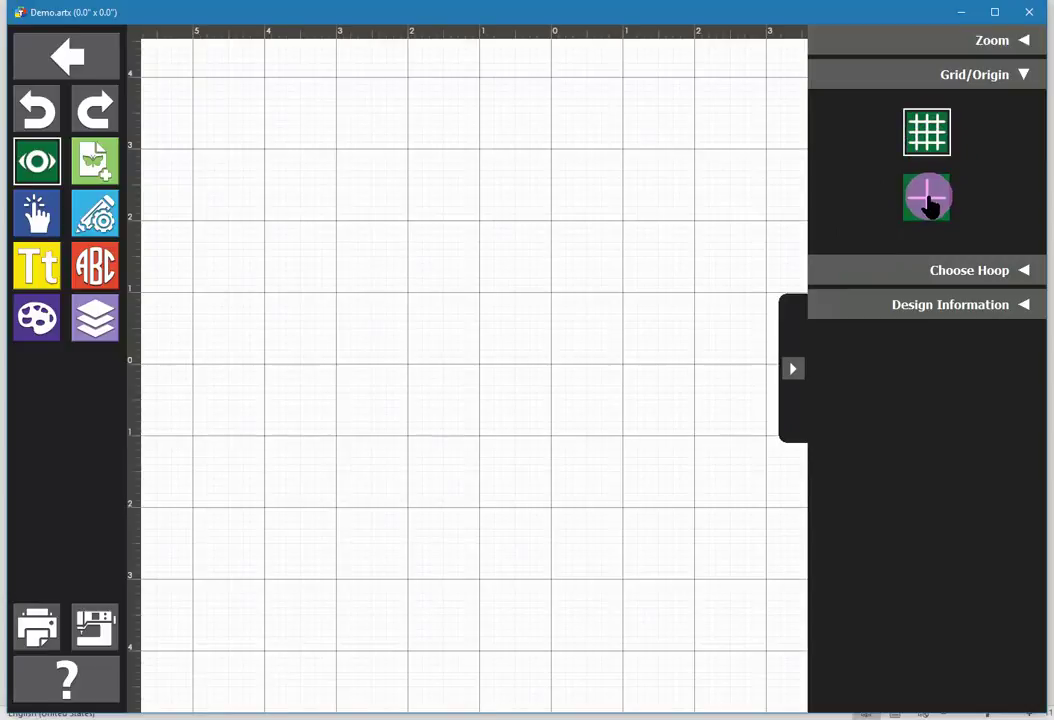
{"action": "left_click", "coordinate": [927, 200]}
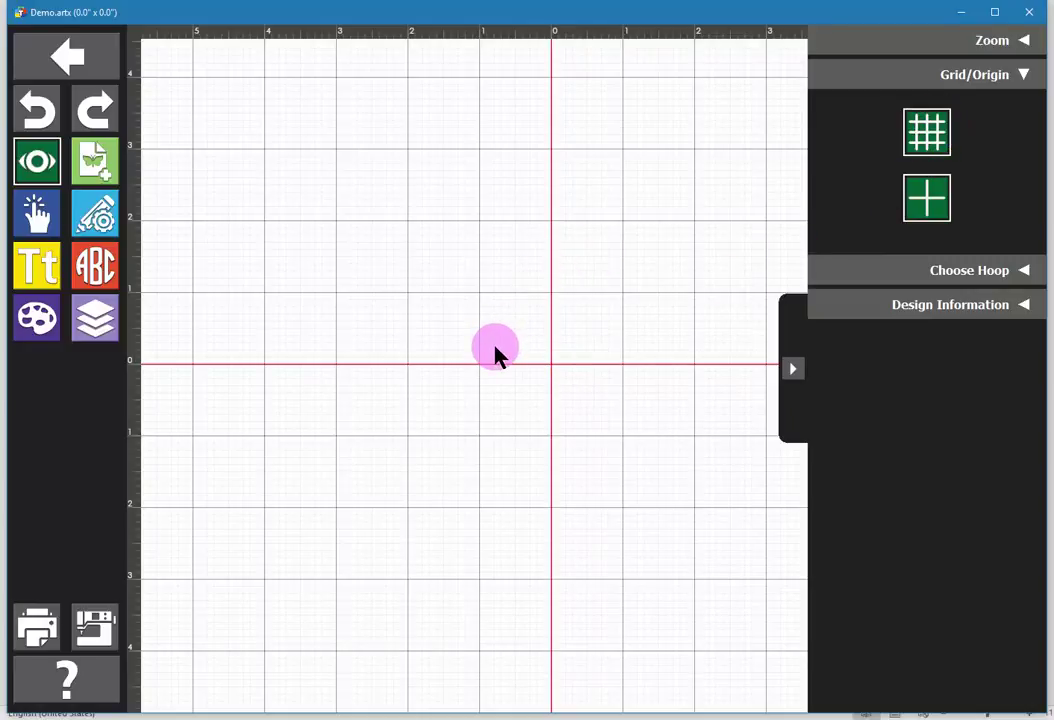
Step: Select the Large Oval (5.5" x 9.8") hoop, show it on the canvas, and hide its template guide lines
{"action": "left_click", "coordinate": [968, 272]}
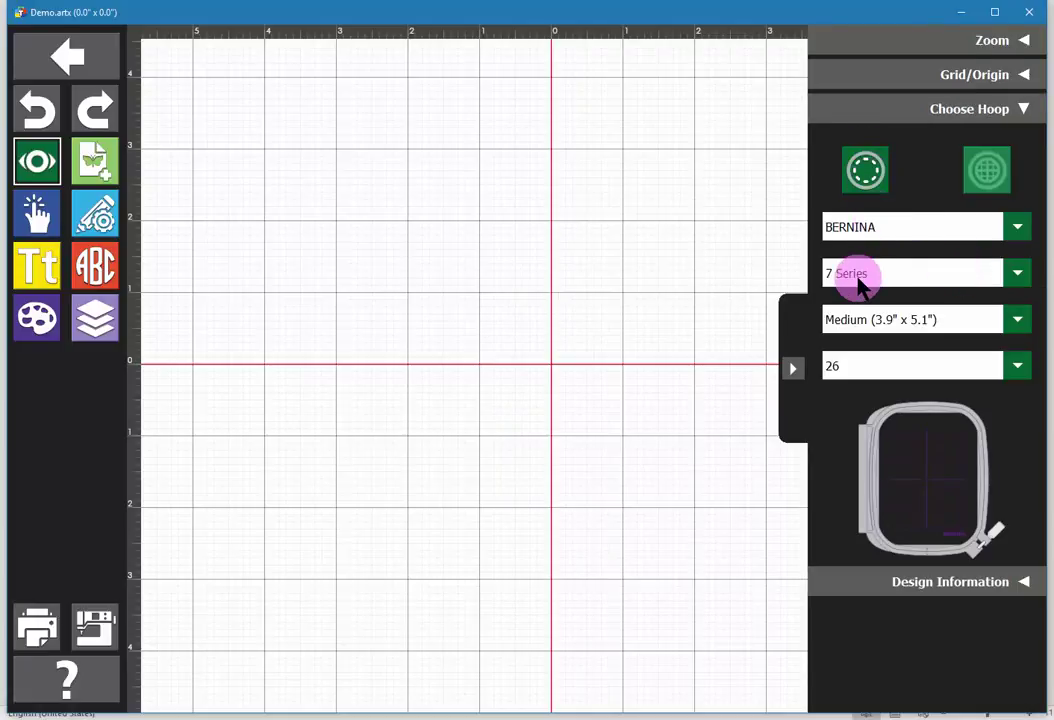
{"action": "left_click", "coordinate": [861, 322]}
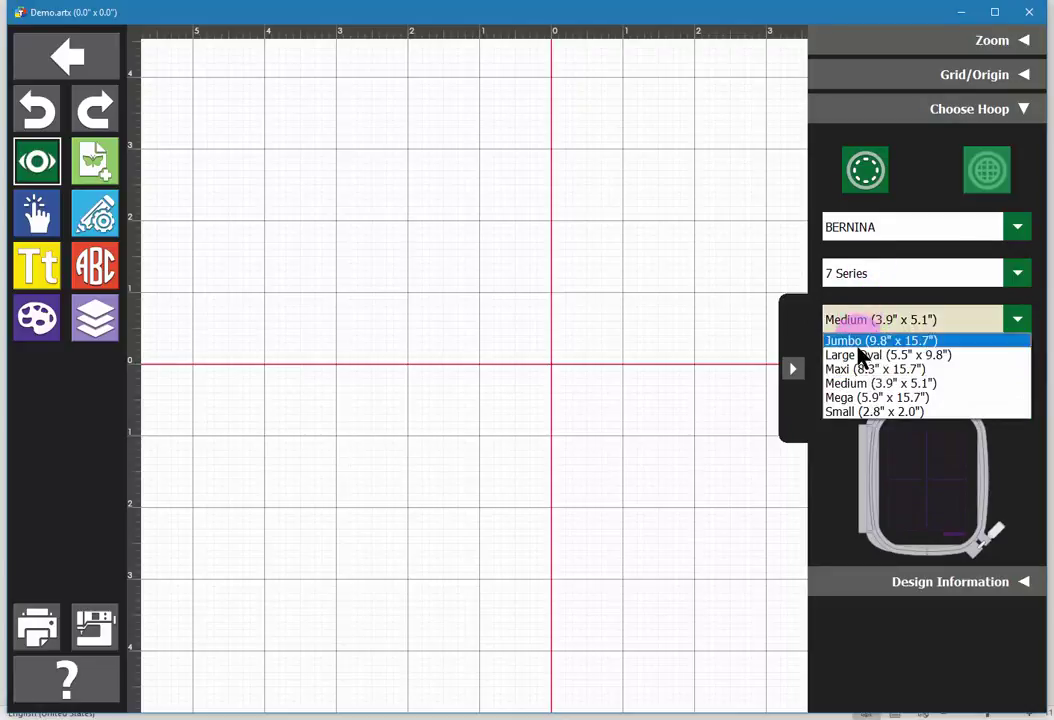
{"action": "left_click", "coordinate": [858, 358]}
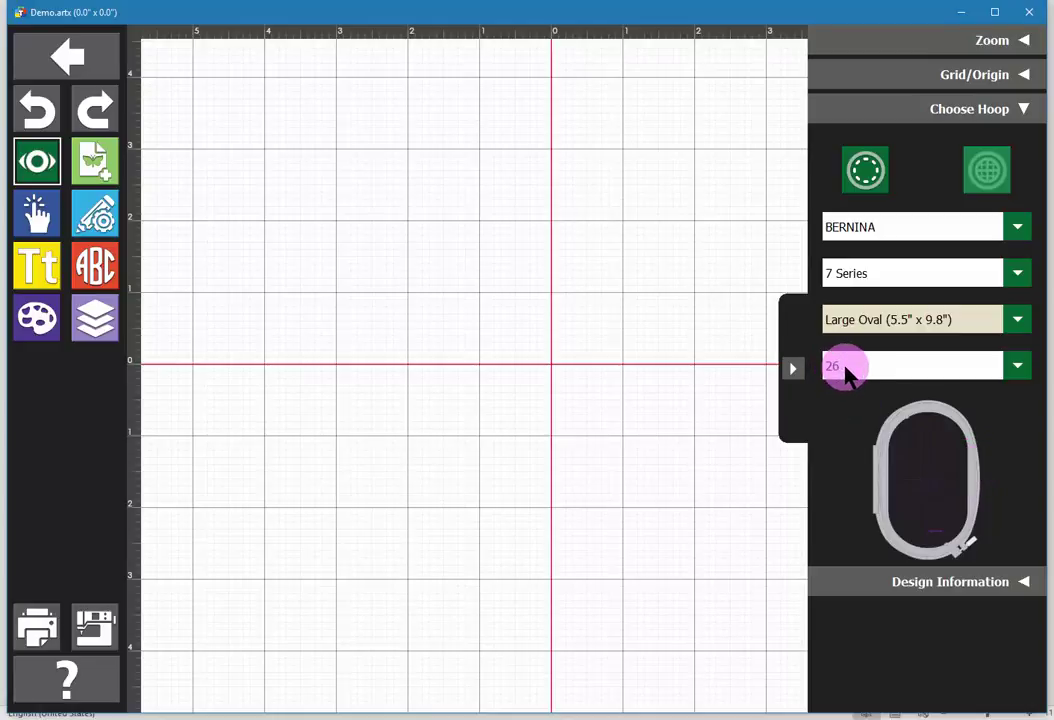
{"action": "left_click", "coordinate": [864, 172]}
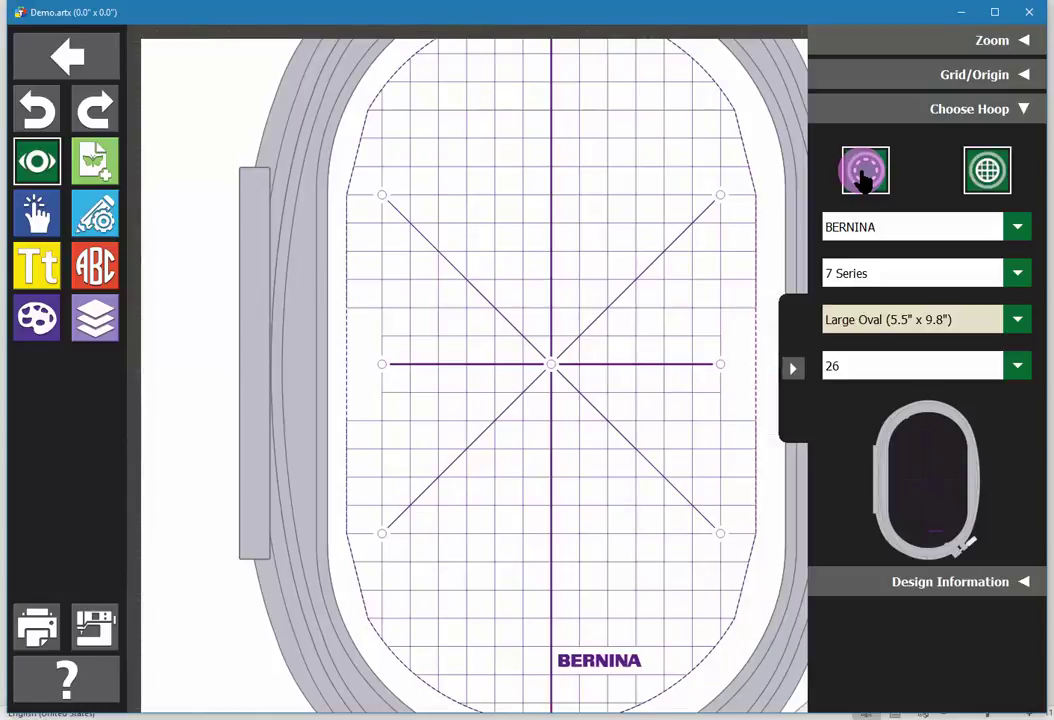
{"action": "left_click", "coordinate": [987, 172]}
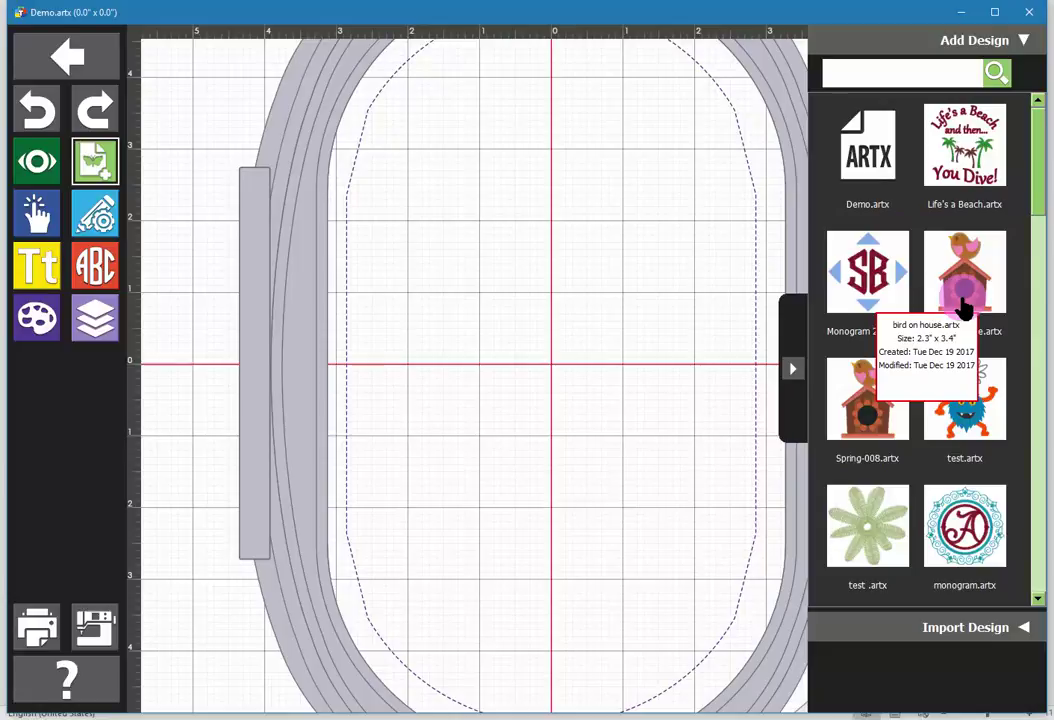
Step: Find Africa-019.artx in the Add Design library and drop it at the hoop centre
{"action": "left_click", "coordinate": [964, 628]}
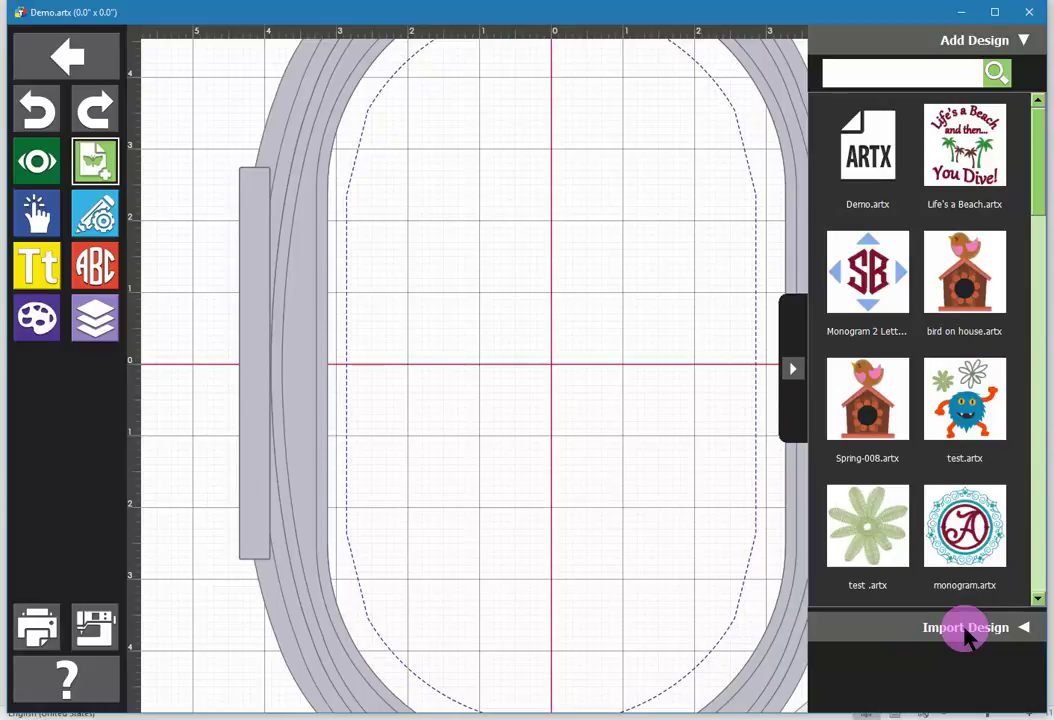
{"action": "left_click", "coordinate": [1037, 445]}
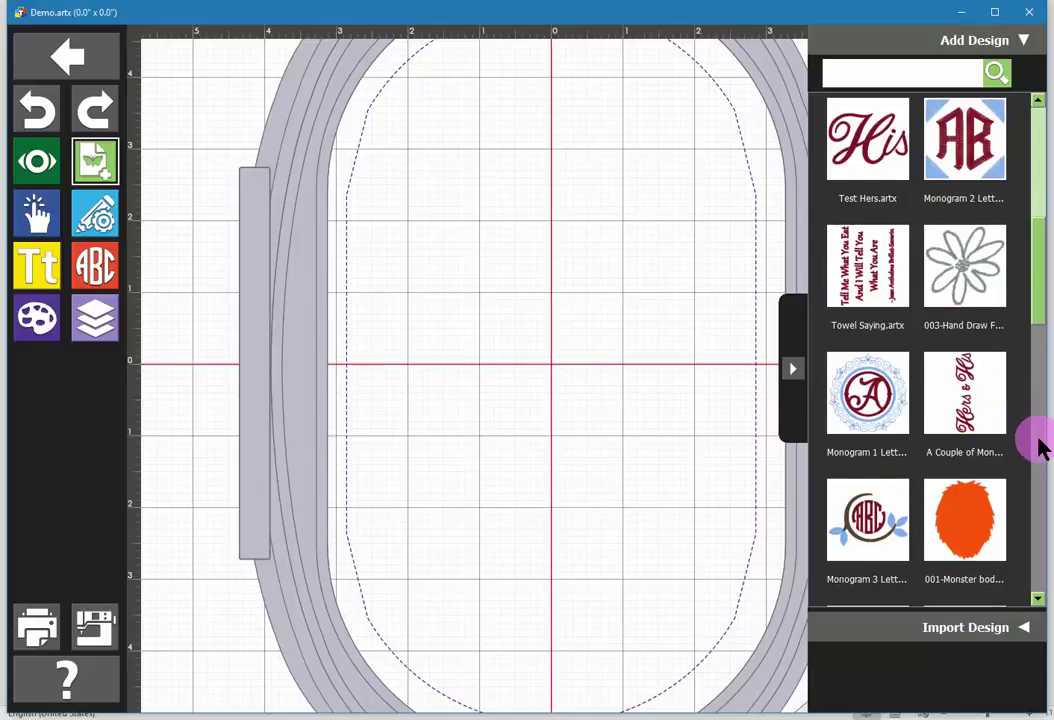
{"action": "left_click", "coordinate": [1037, 445]}
{"action": "left_click_drag", "start_coordinate": [1037, 424], "coordinate": [1037, 536]}
{"action": "left_click", "coordinate": [975, 457]}
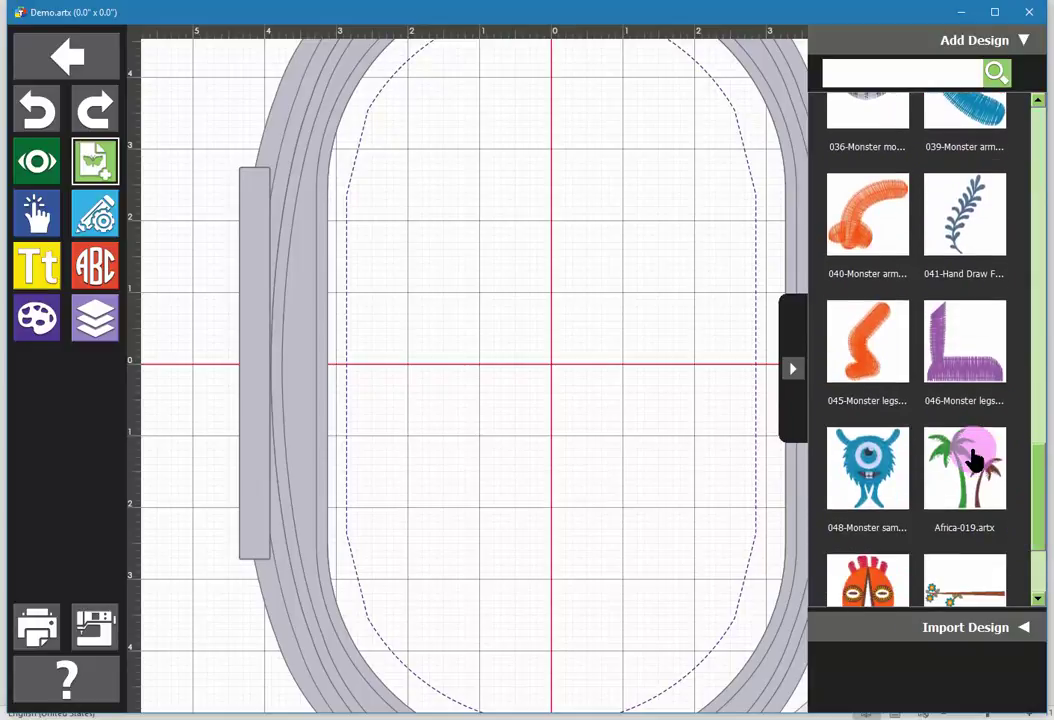
{"action": "left_click", "coordinate": [1046, 532]}
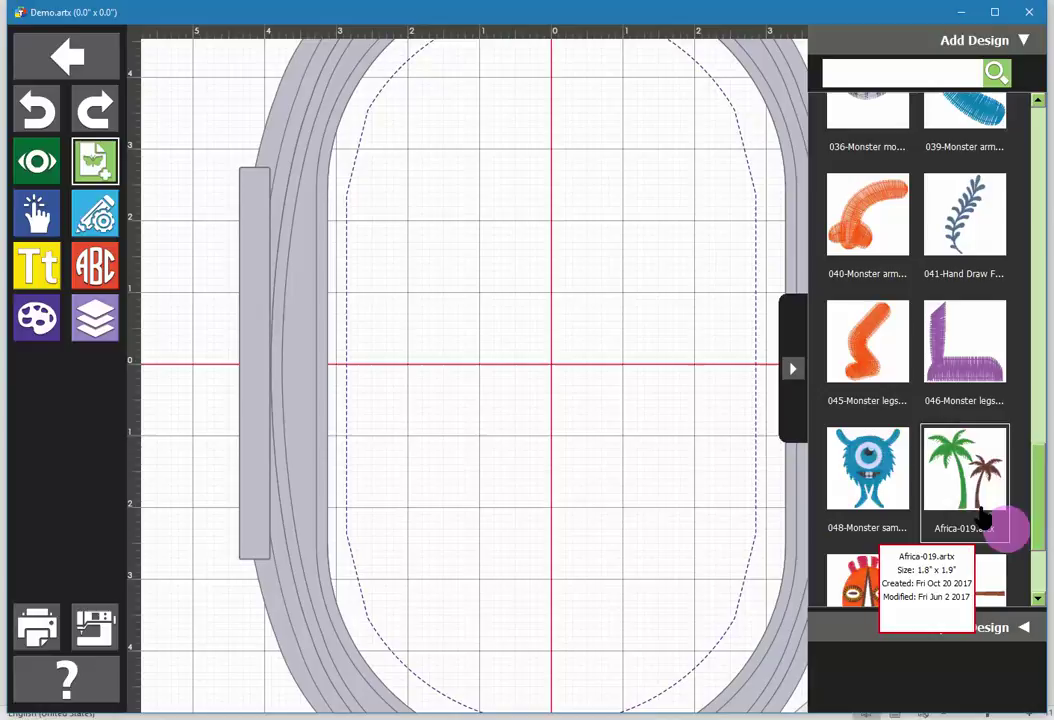
{"action": "left_click_drag", "start_coordinate": [975, 490], "coordinate": [674, 488]}
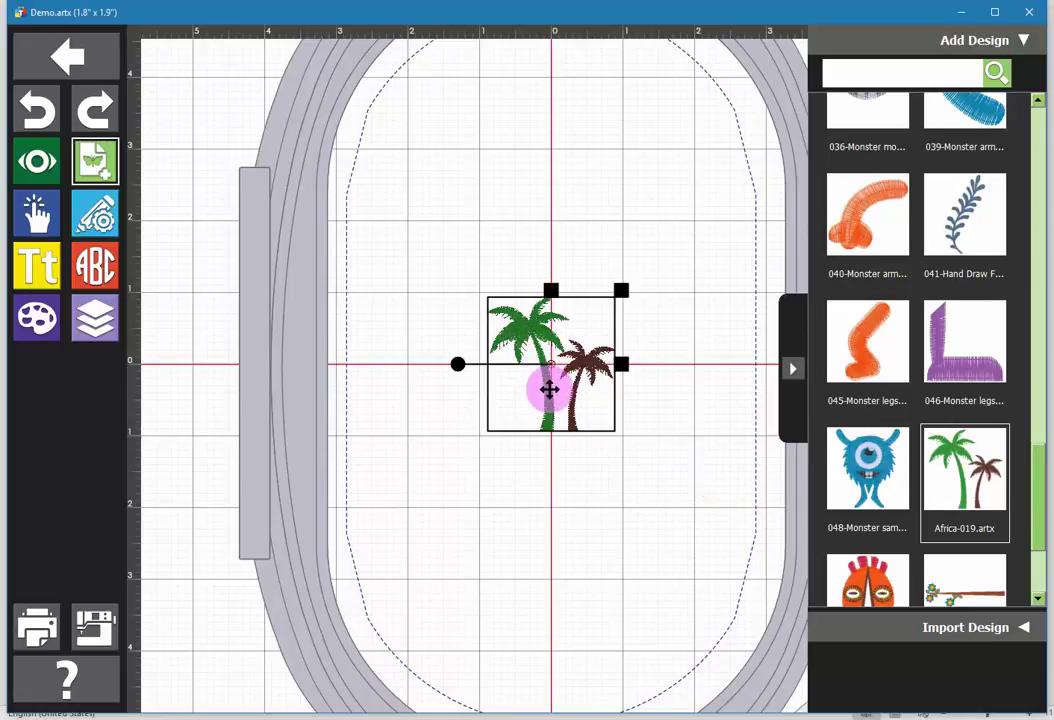
Step: Nudge the palm-tree design a little left and keep it selected
{"action": "left_click_drag", "start_coordinate": [543, 388], "coordinate": [472, 386]}
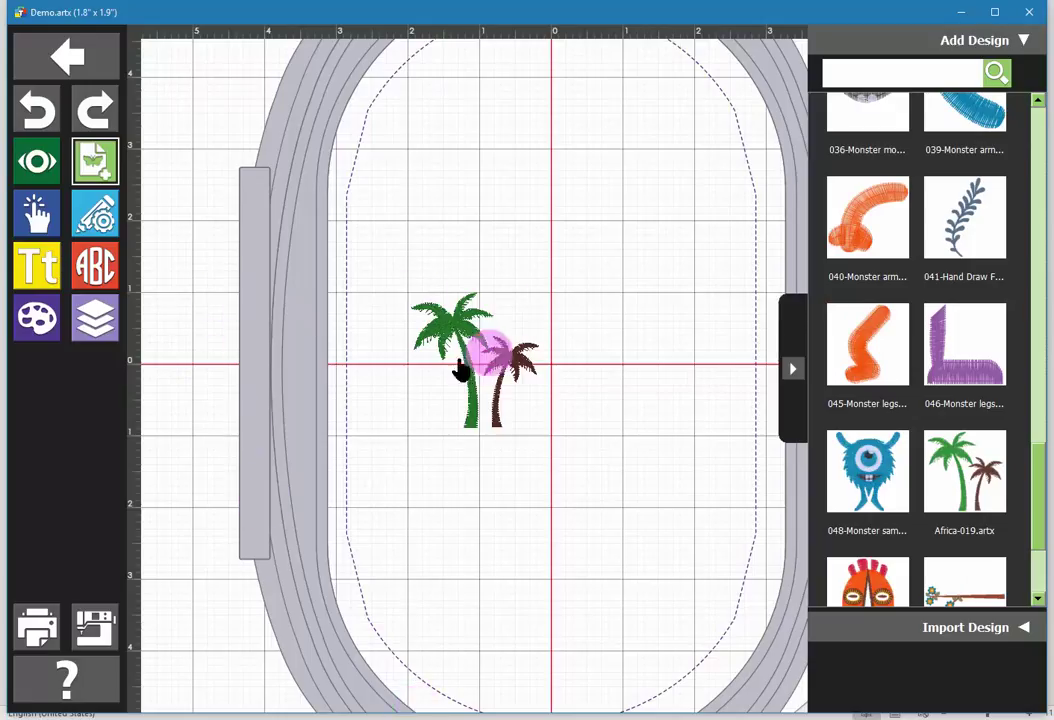
{"action": "left_click", "coordinate": [452, 333]}
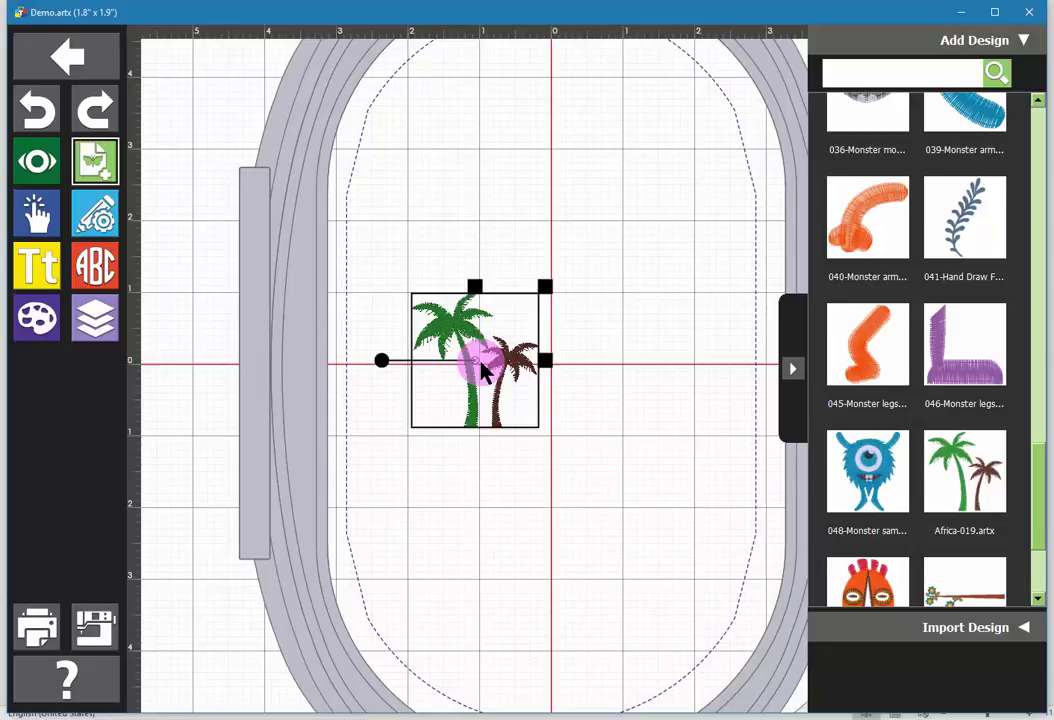
Step: Duplicate the palm trees, move the copy right and down, and enlarge it, accepting the scaling warning
{"action": "left_click", "coordinate": [96, 216]}
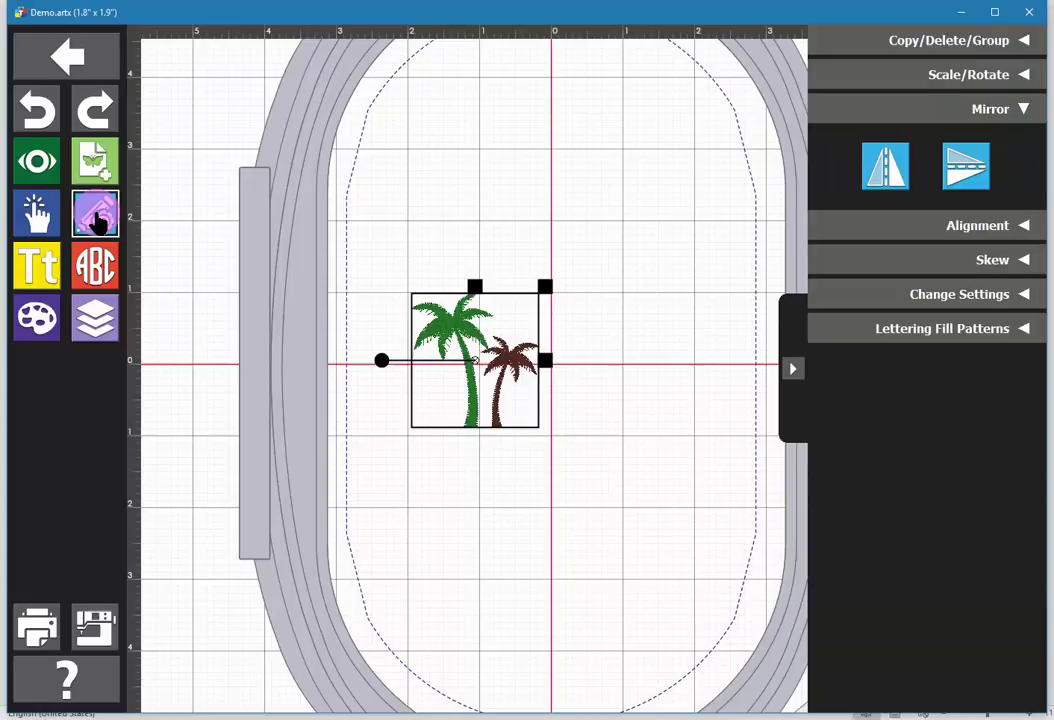
{"action": "left_click", "coordinate": [903, 44]}
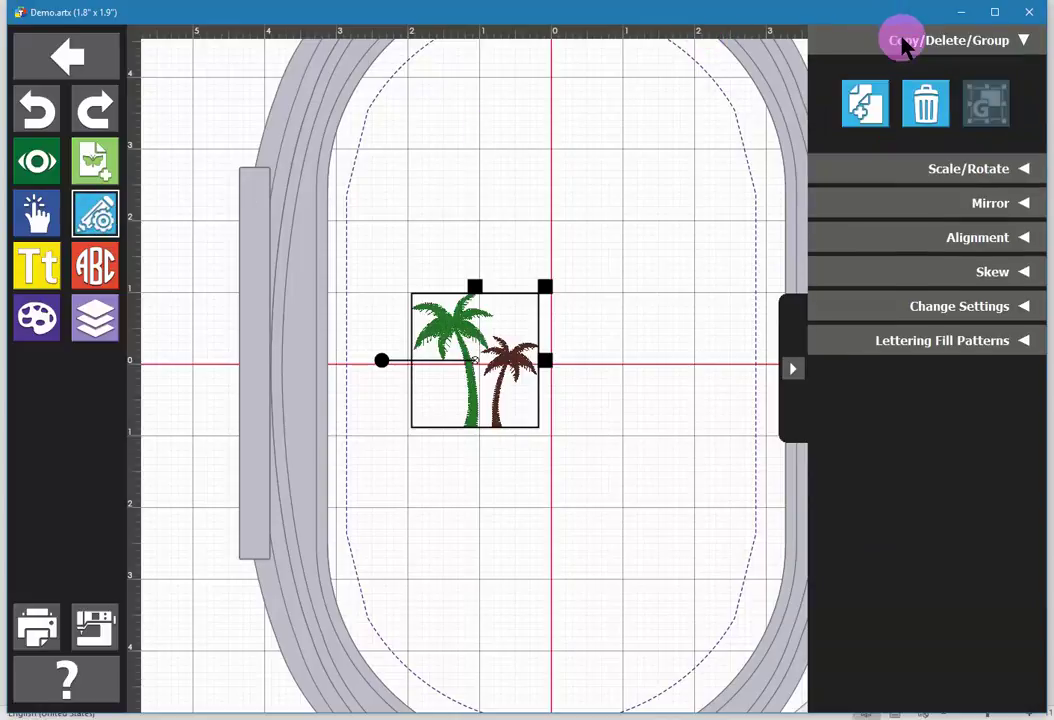
{"action": "left_click", "coordinate": [864, 112]}
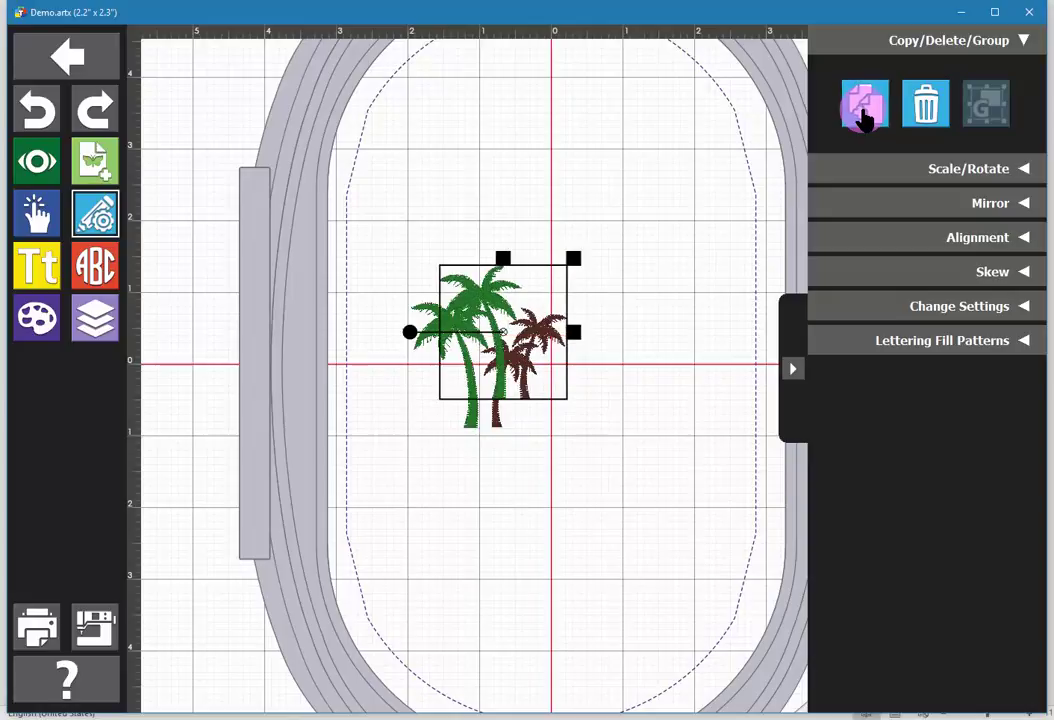
{"action": "left_click", "coordinate": [541, 315]}
{"action": "left_click", "coordinate": [492, 297]}
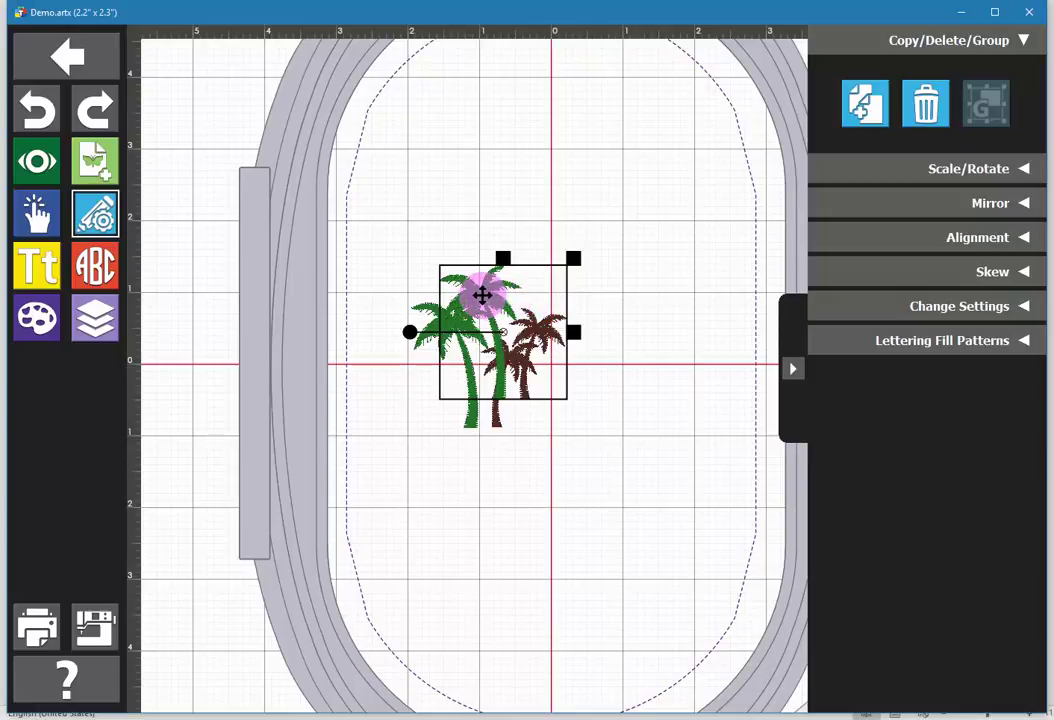
{"action": "left_click_drag", "start_coordinate": [482, 294], "coordinate": [591, 366]}
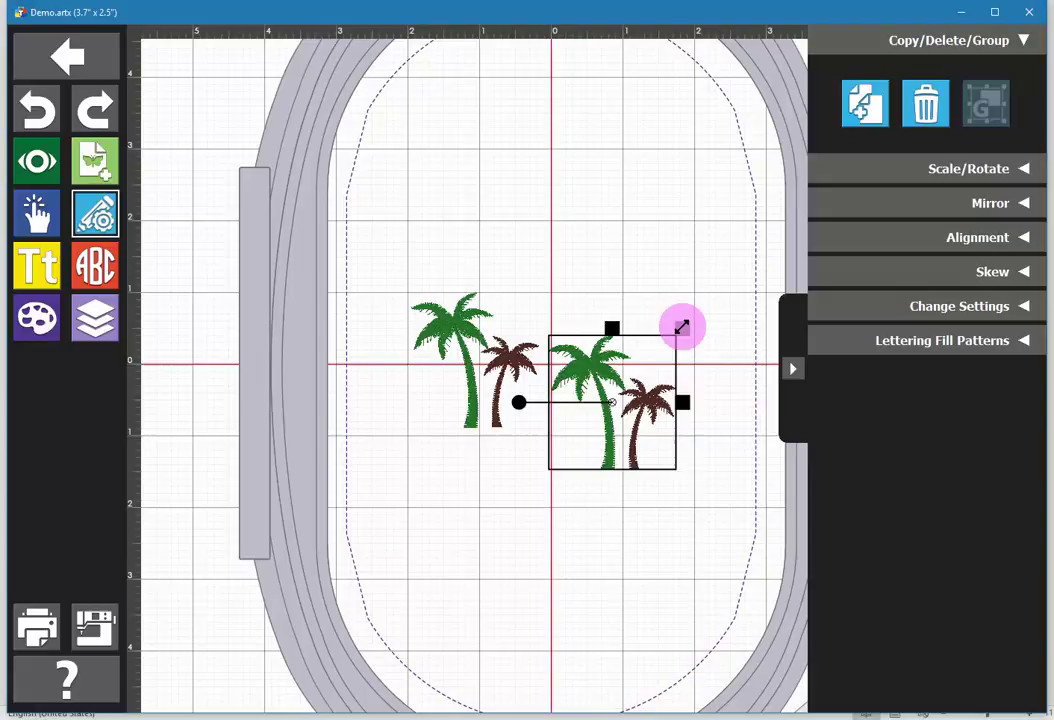
{"action": "left_click_drag", "start_coordinate": [681, 327], "coordinate": [689, 393]}
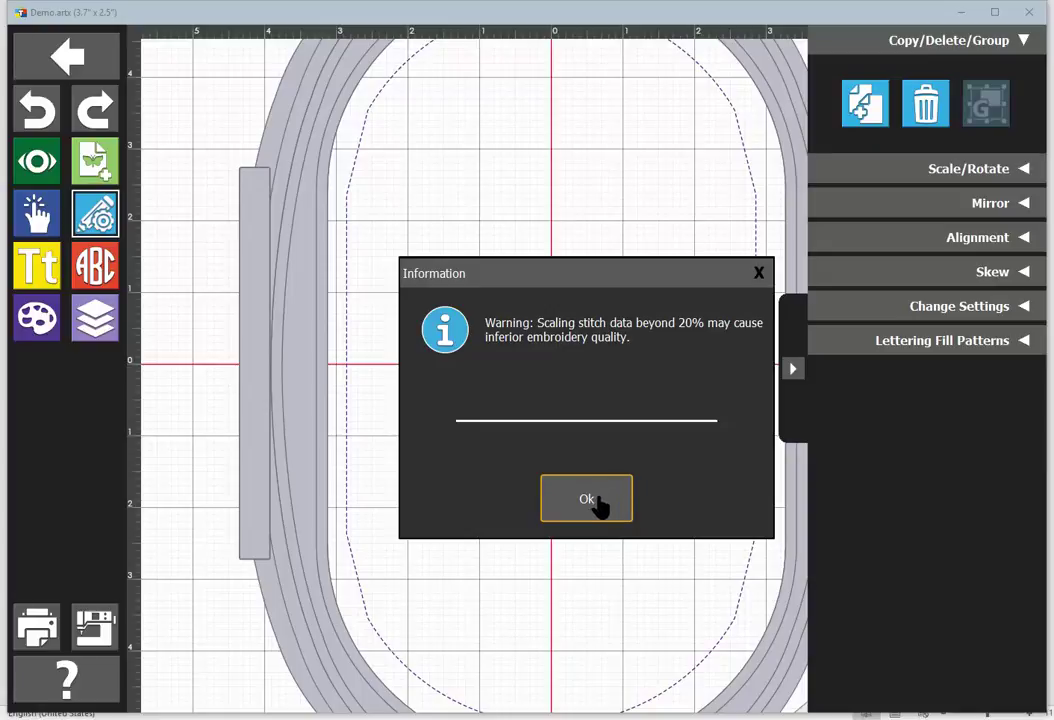
{"action": "left_click", "coordinate": [597, 503]}
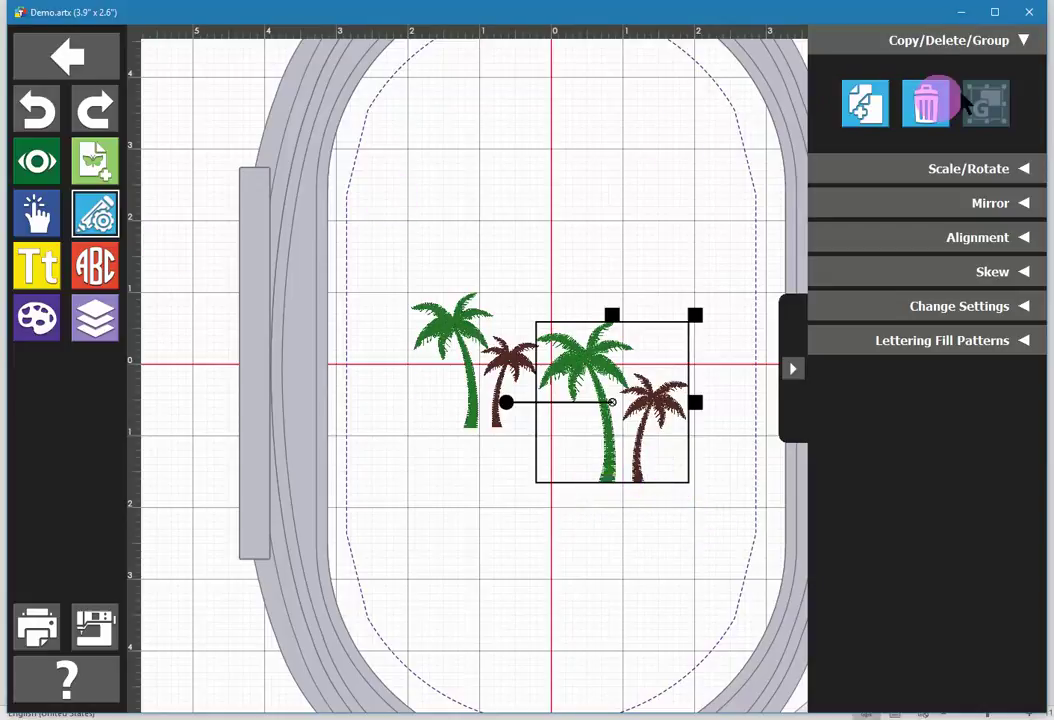
Step: Mirror the copied palm pair horizontally so the tall green tree stands at the far right, then deselect
{"action": "left_click", "coordinate": [973, 206]}
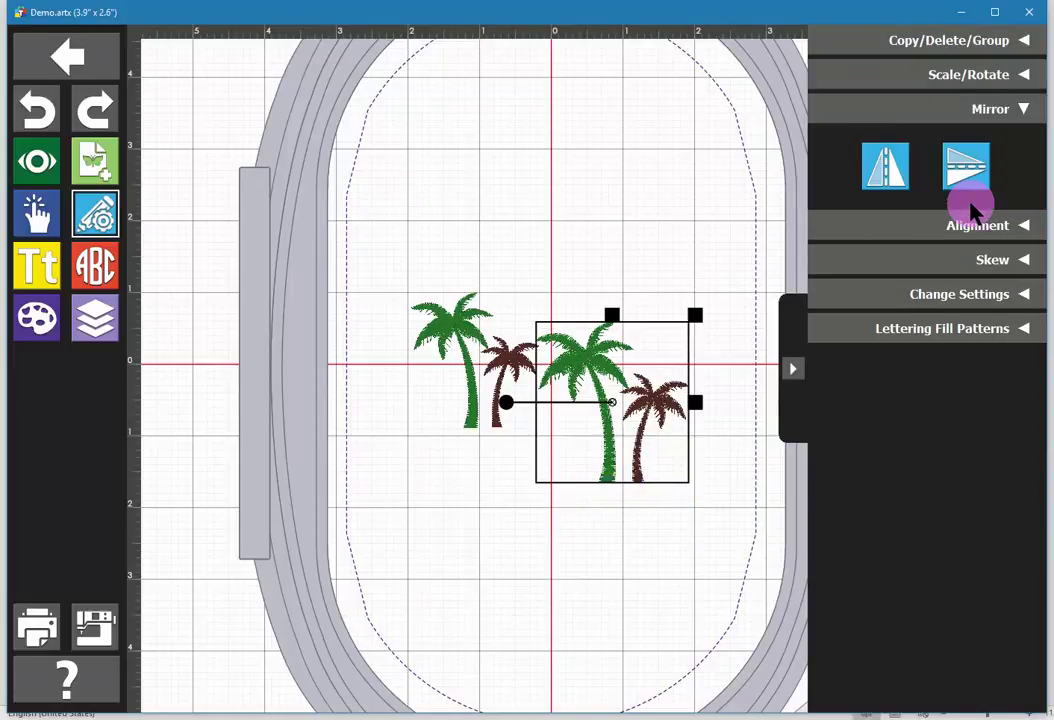
{"action": "left_click", "coordinate": [886, 168]}
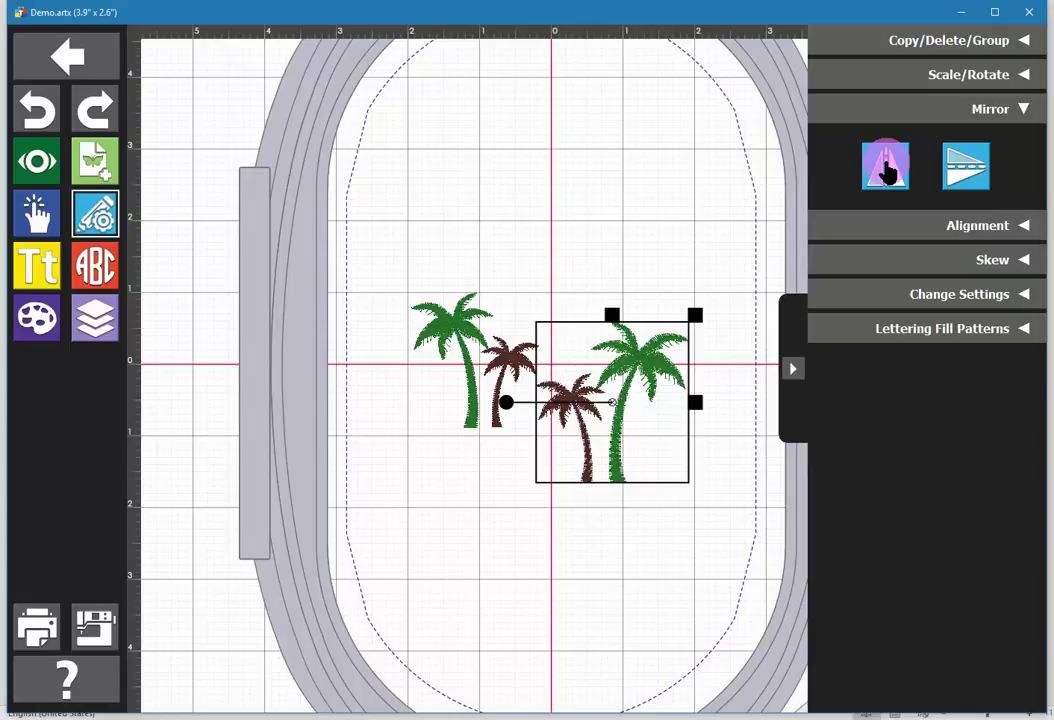
{"action": "key", "text": "Escape"}
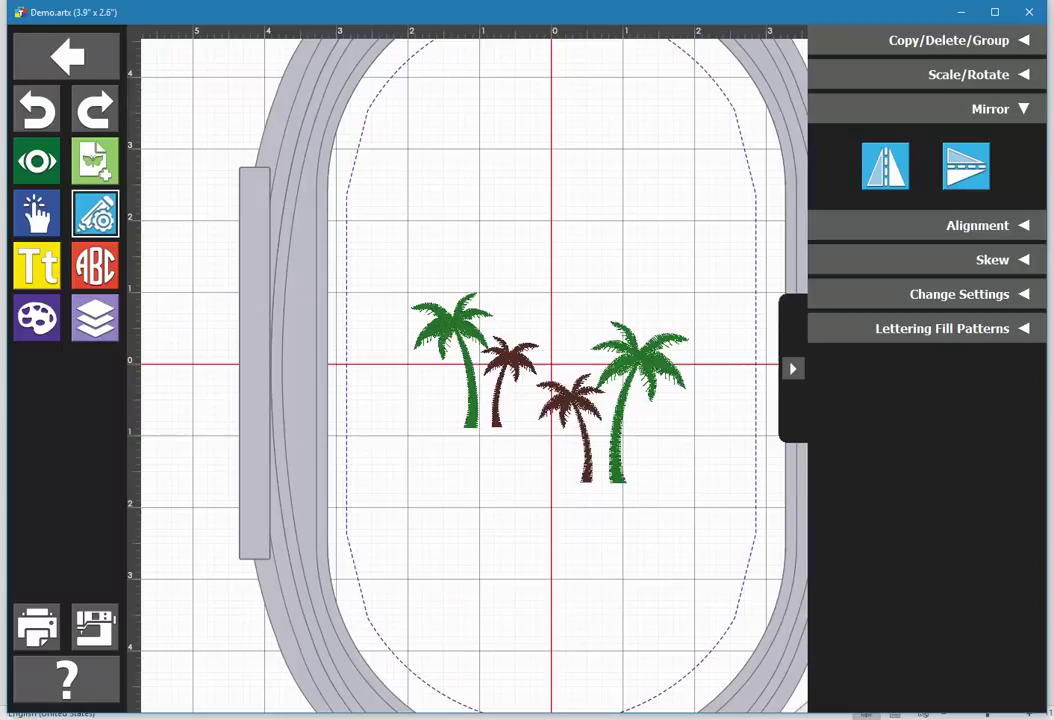
Step: Add the lettering 'Life's a Beach' across the palm trees
{"action": "left_click", "coordinate": [40, 268]}
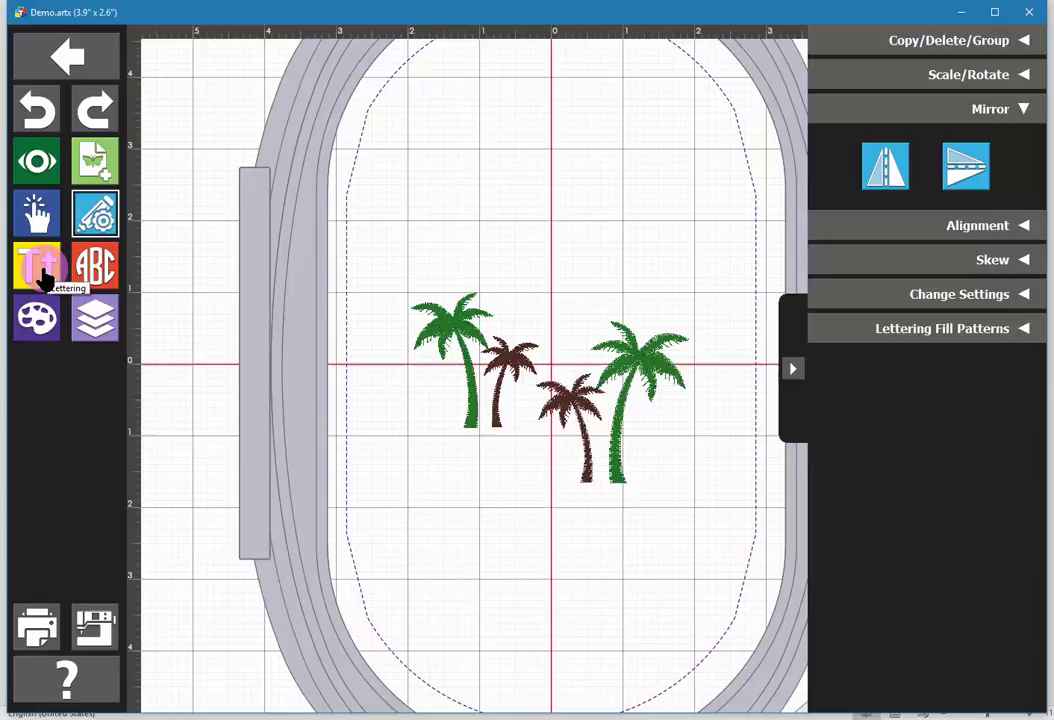
{"action": "left_click", "coordinate": [572, 261]}
{"action": "left_click", "coordinate": [860, 64]}
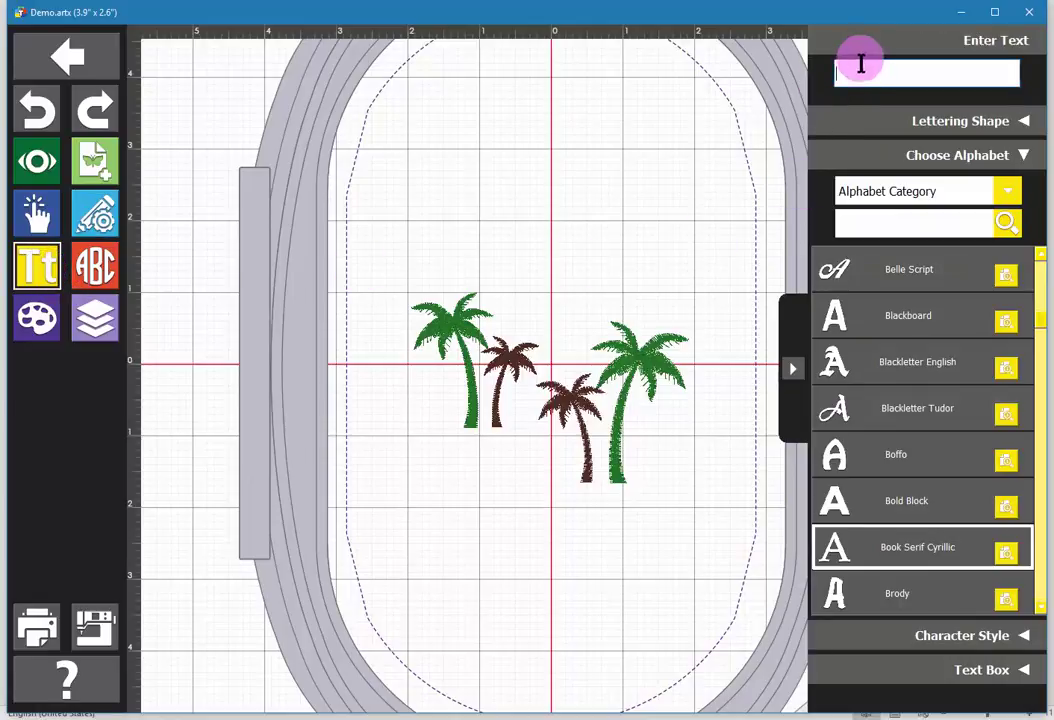
{"action": "type", "text": "L"}
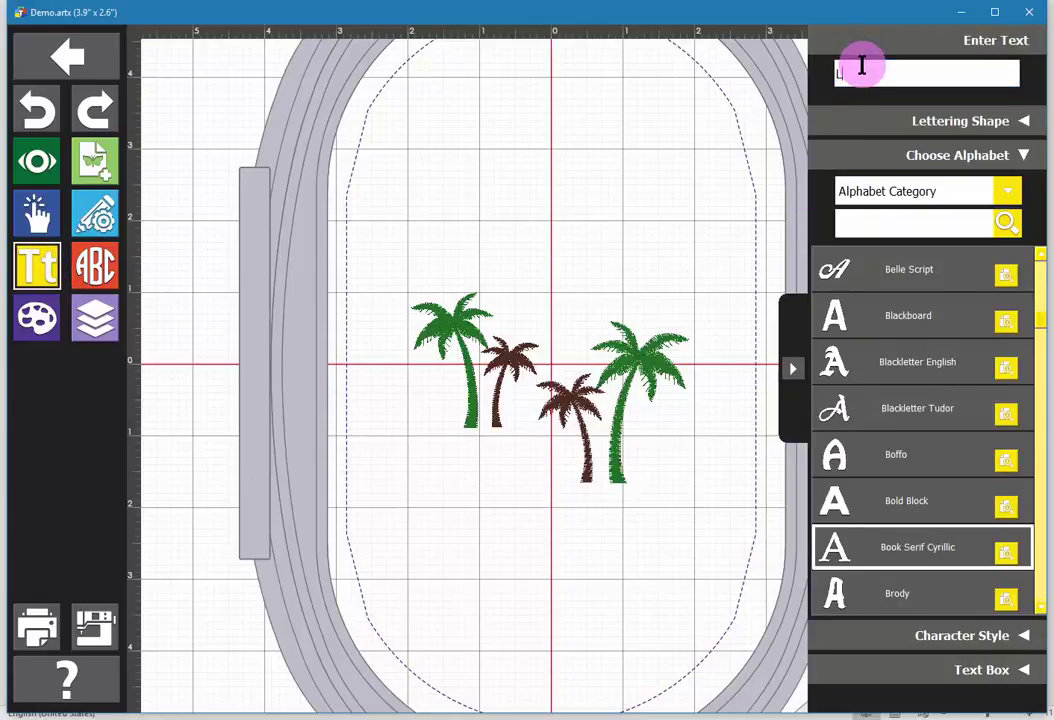
{"action": "type", "text": "ife's a Beach"}
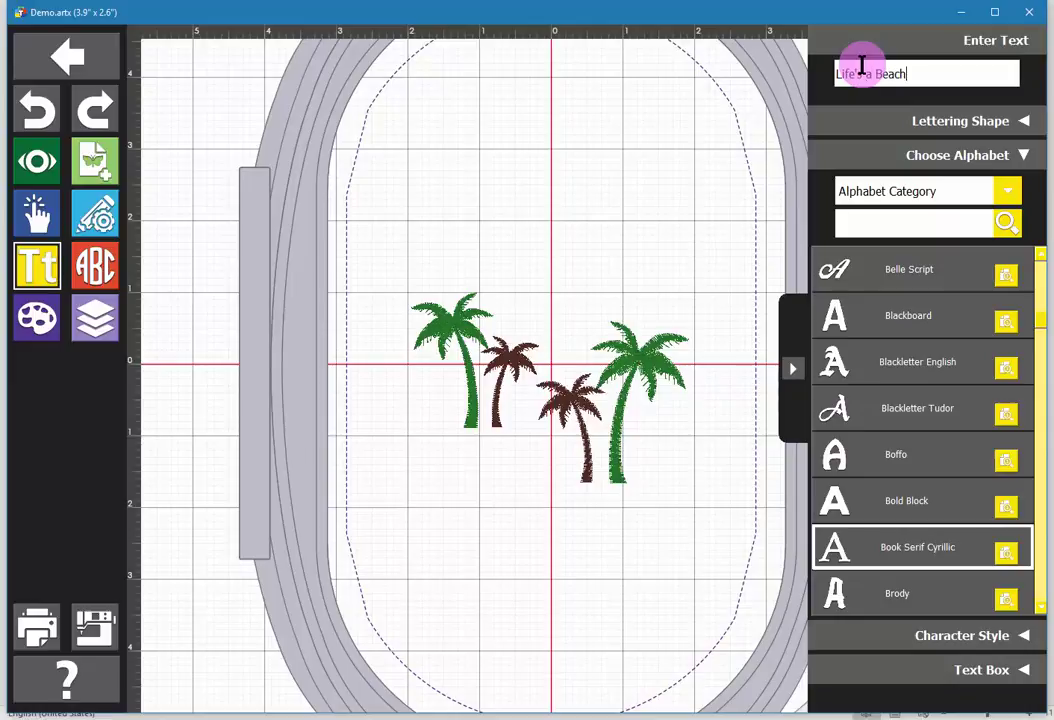
{"action": "key", "text": "Return"}
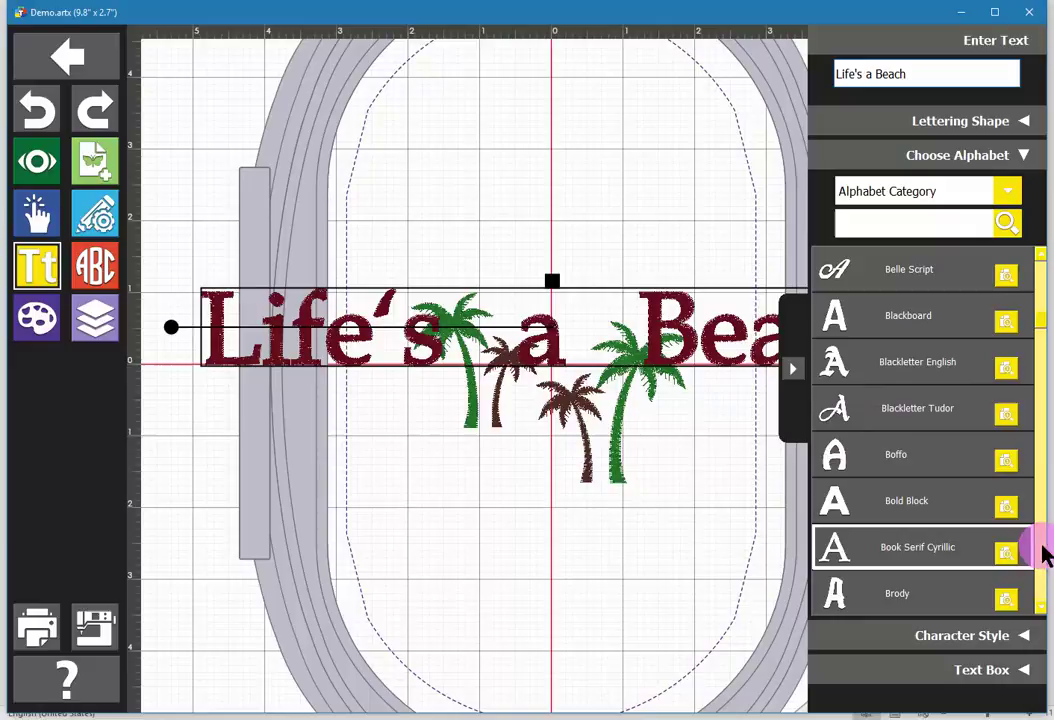
Step: Search the alphabets for 'casual' and apply Casual Block to the lettering
{"action": "left_click", "coordinate": [905, 223]}
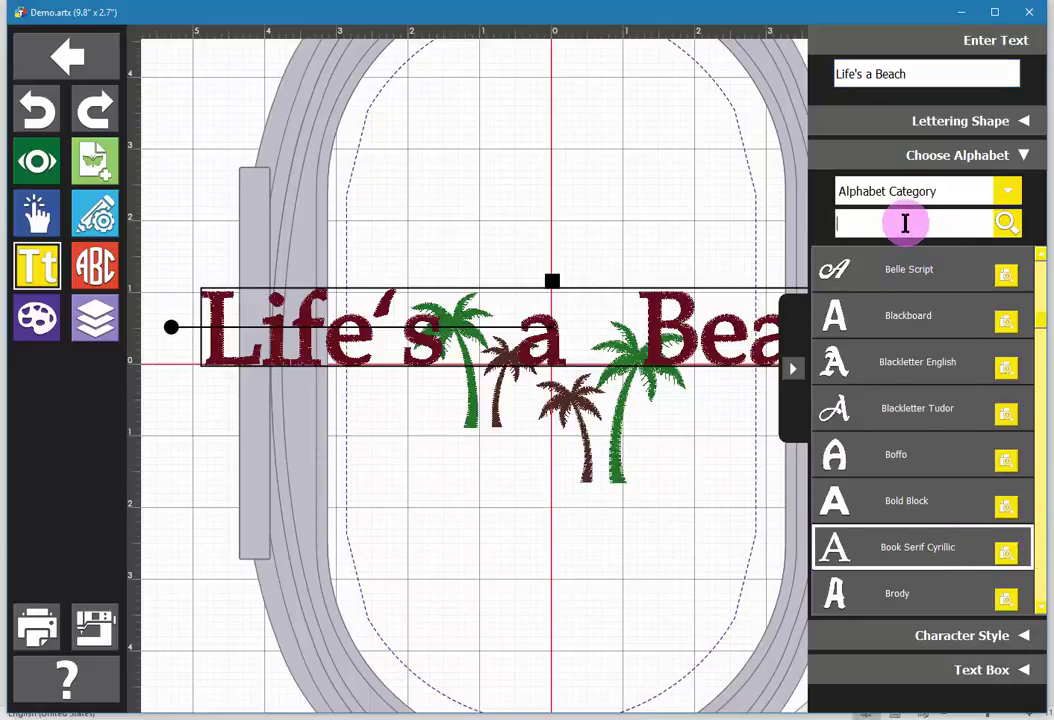
{"action": "type", "text": "casual"}
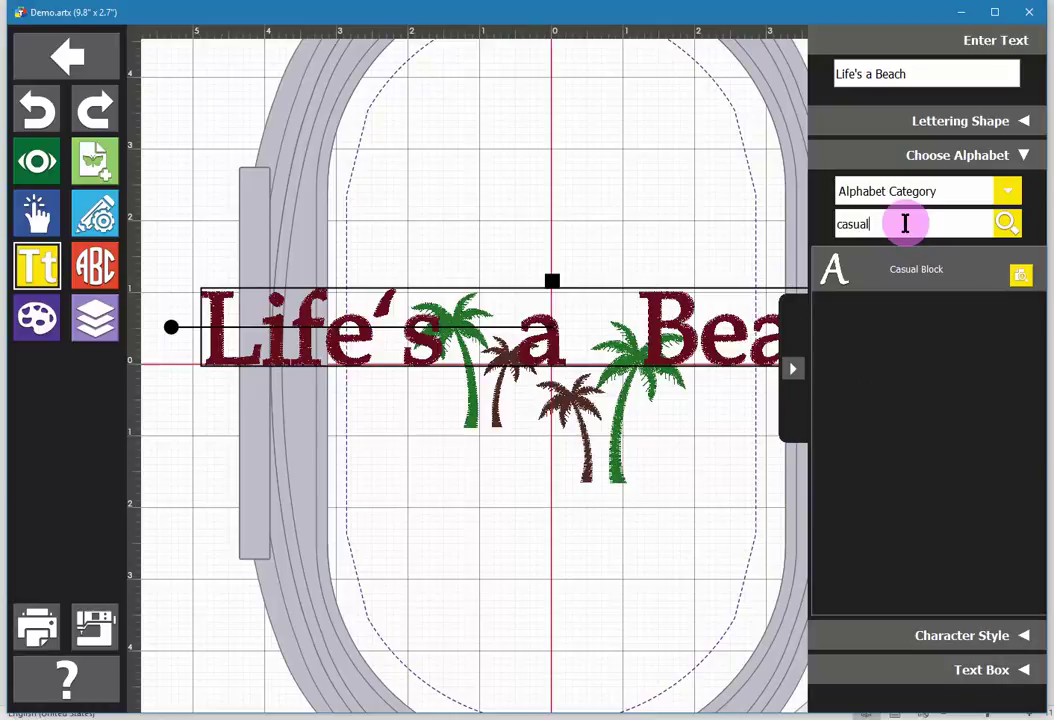
{"action": "left_click", "coordinate": [912, 276]}
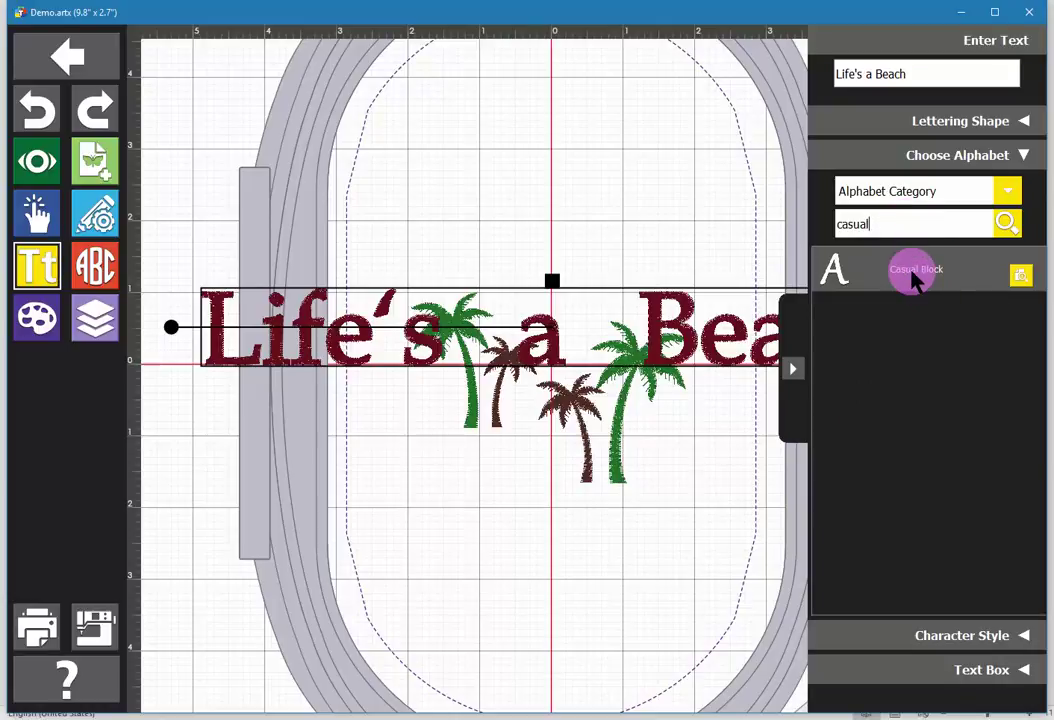
{"action": "left_click", "coordinate": [912, 276]}
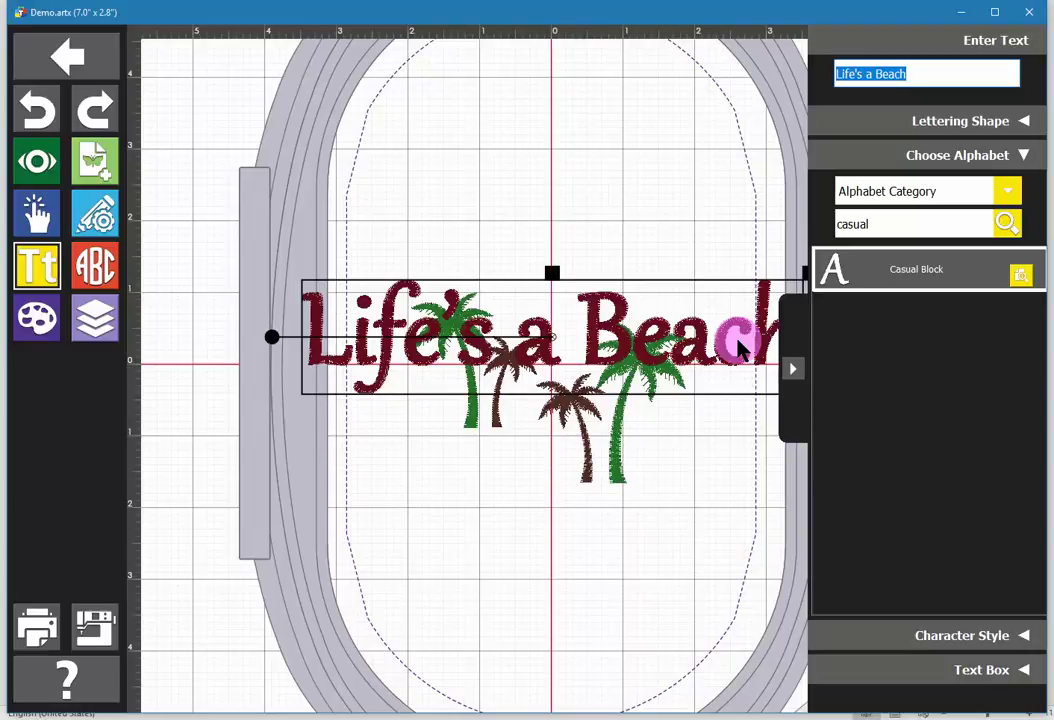
Step: Bend 'Life's a Beach' into an upward arch with a 3.0" radius
{"action": "left_click", "coordinate": [948, 128]}
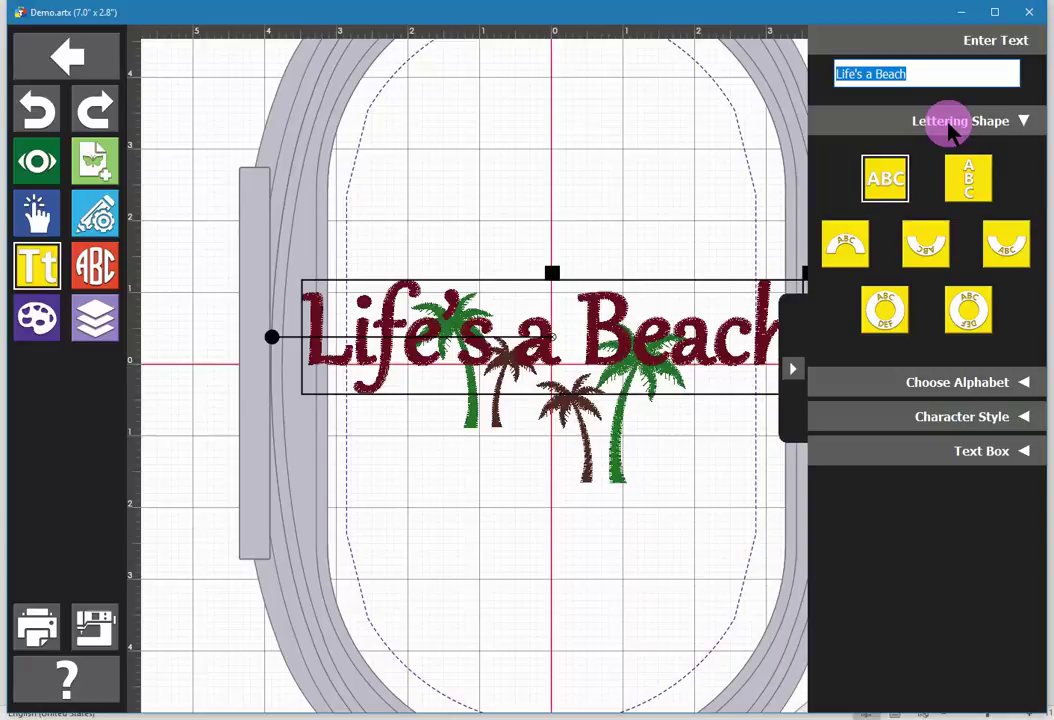
{"action": "left_click", "coordinate": [845, 248]}
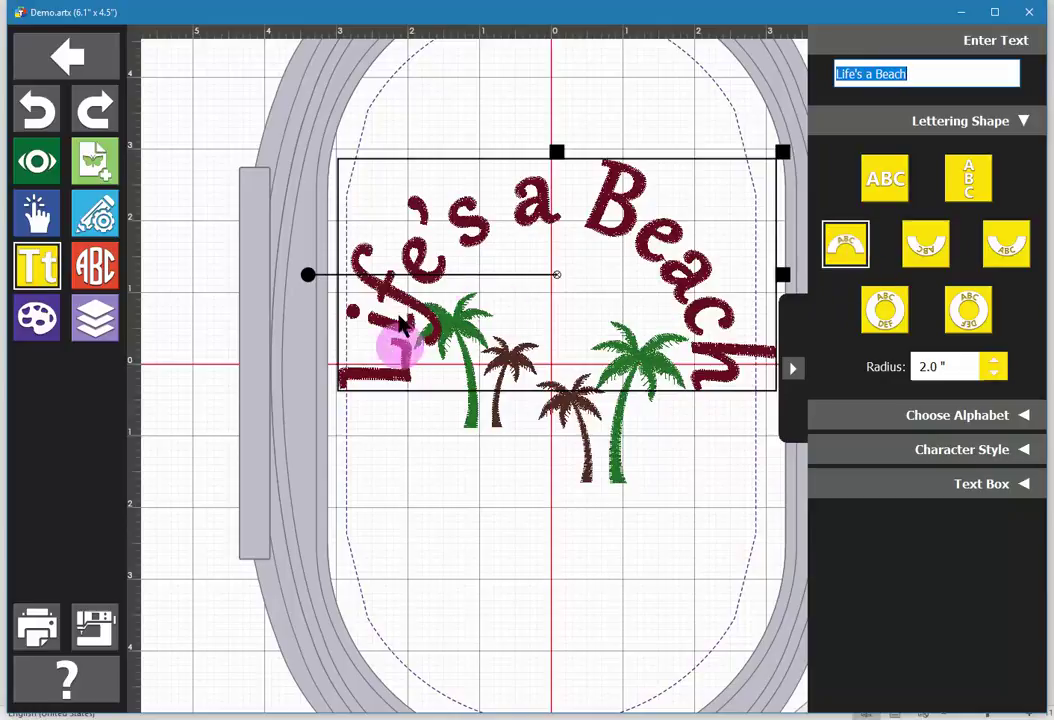
{"action": "left_click", "coordinate": [952, 368]}
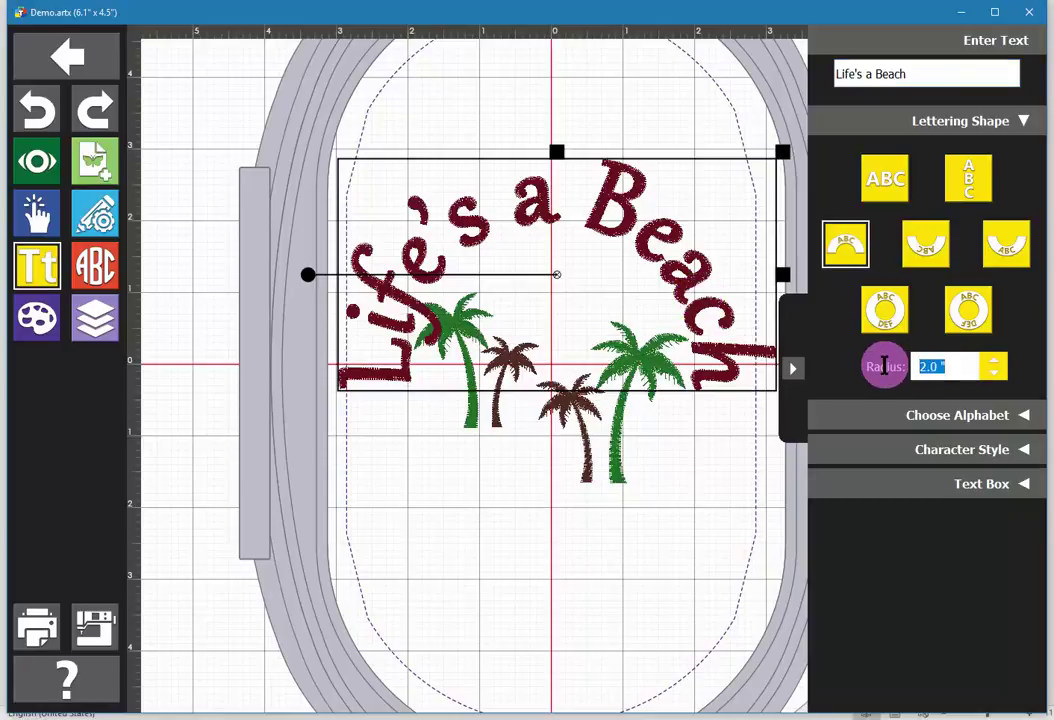
{"action": "type", "text": "3"}
{"action": "key", "text": "Return"}
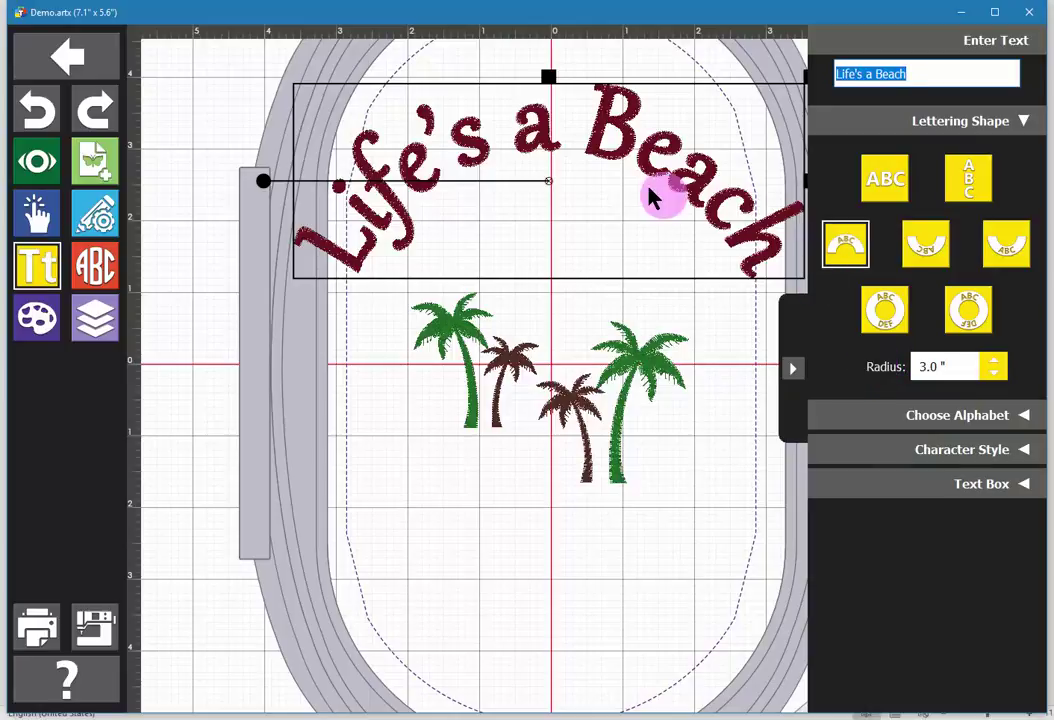
Step: Zoom out and shrink the arched 'Life's a Beach' lettering from its corner, making the design 5.0" x 5.2"
{"action": "scroll", "coordinate": [565, 325], "scroll_direction": "down", "scroll_amount": 2}
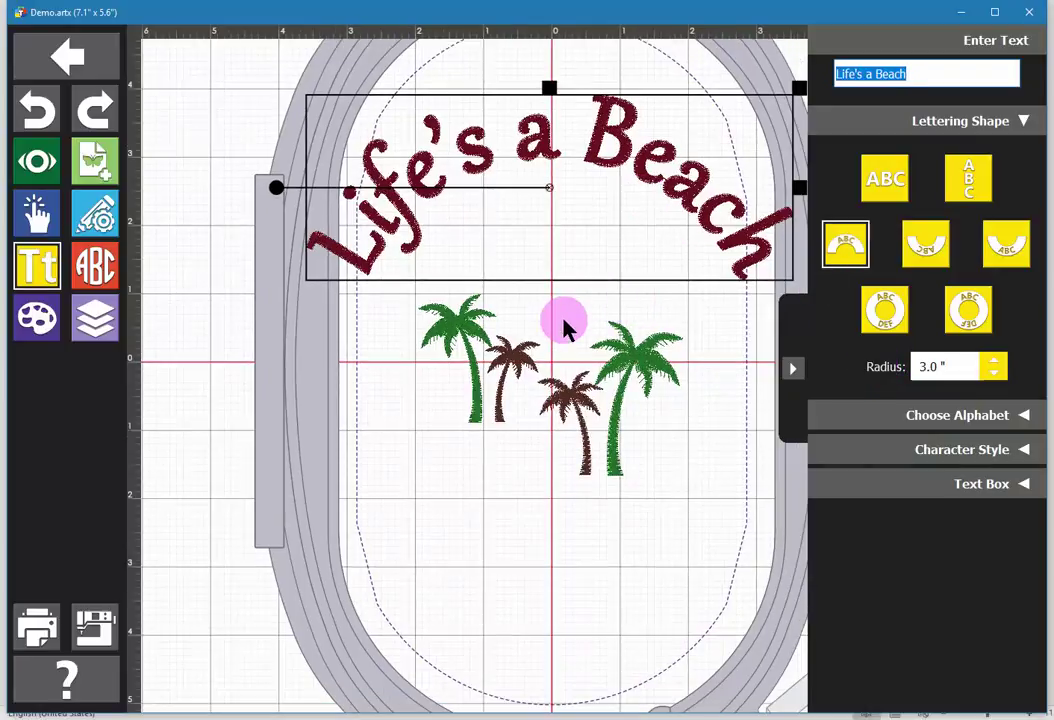
{"action": "scroll", "coordinate": [565, 325], "scroll_direction": "down", "scroll_amount": 1}
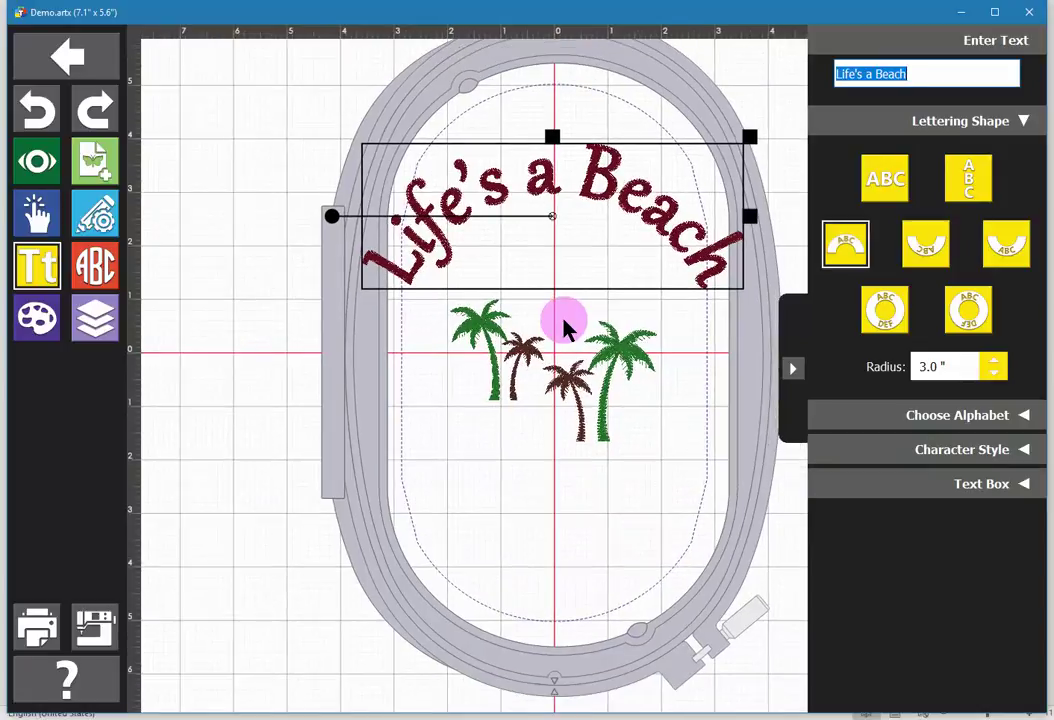
{"action": "scroll", "coordinate": [565, 325], "scroll_direction": "down", "scroll_amount": 1}
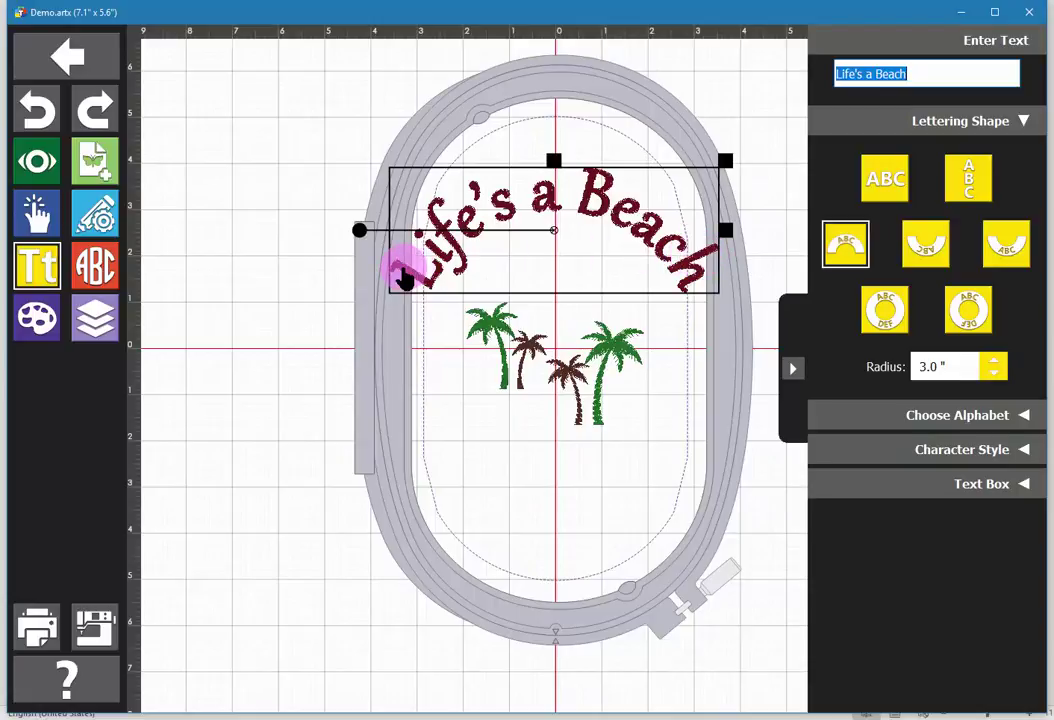
{"action": "left_click_drag", "start_coordinate": [727, 160], "coordinate": [649, 180]}
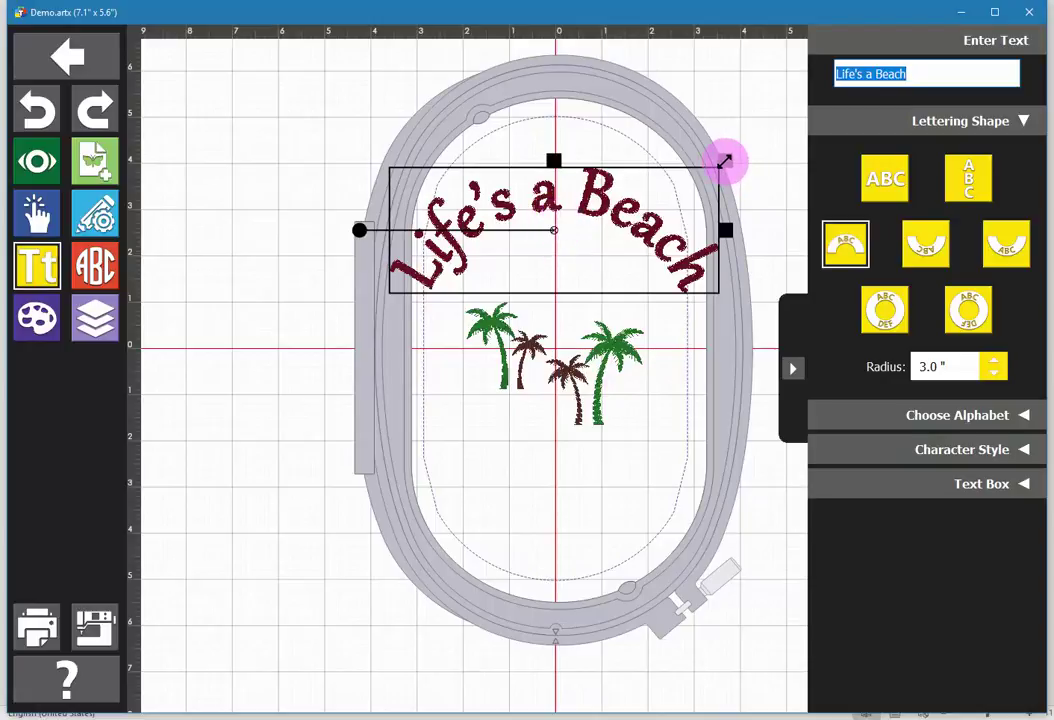
{"action": "left_click_drag", "start_coordinate": [724, 160], "coordinate": [675, 198]}
{"action": "left_click", "coordinate": [577, 228]}
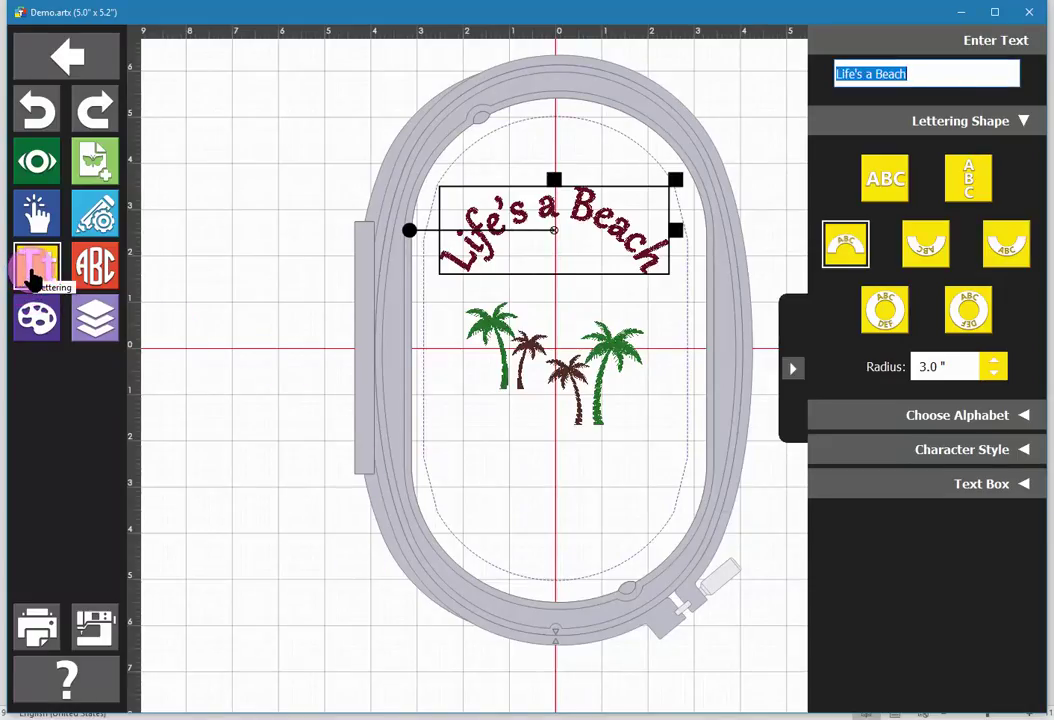
Step: Deselect the title, then enter 'and then...' and place it as straight ABC lettering
{"action": "left_click", "coordinate": [644, 433]}
{"action": "left_click", "coordinate": [609, 255]}
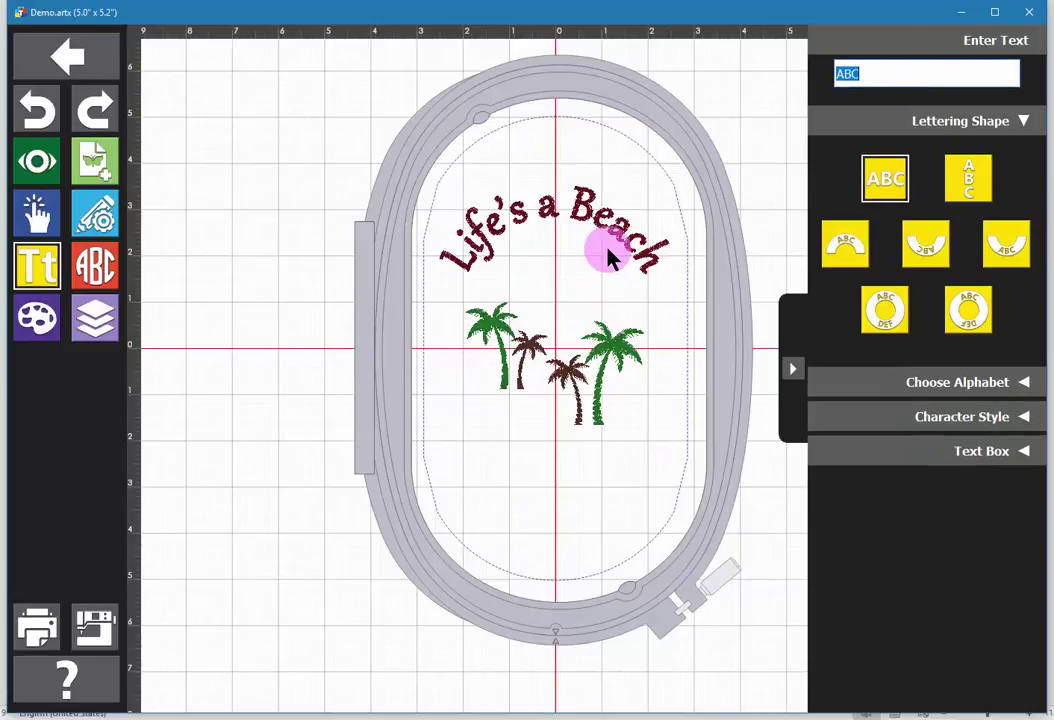
{"action": "left_click", "coordinate": [668, 428]}
{"action": "left_click", "coordinate": [585, 227]}
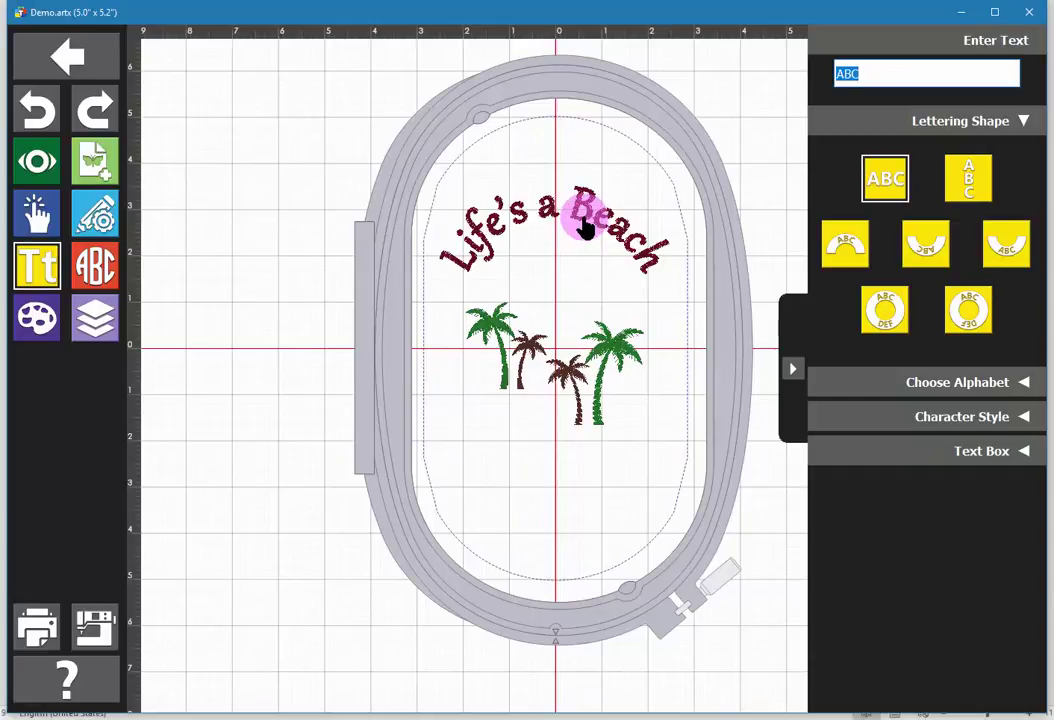
{"action": "left_click", "coordinate": [586, 224]}
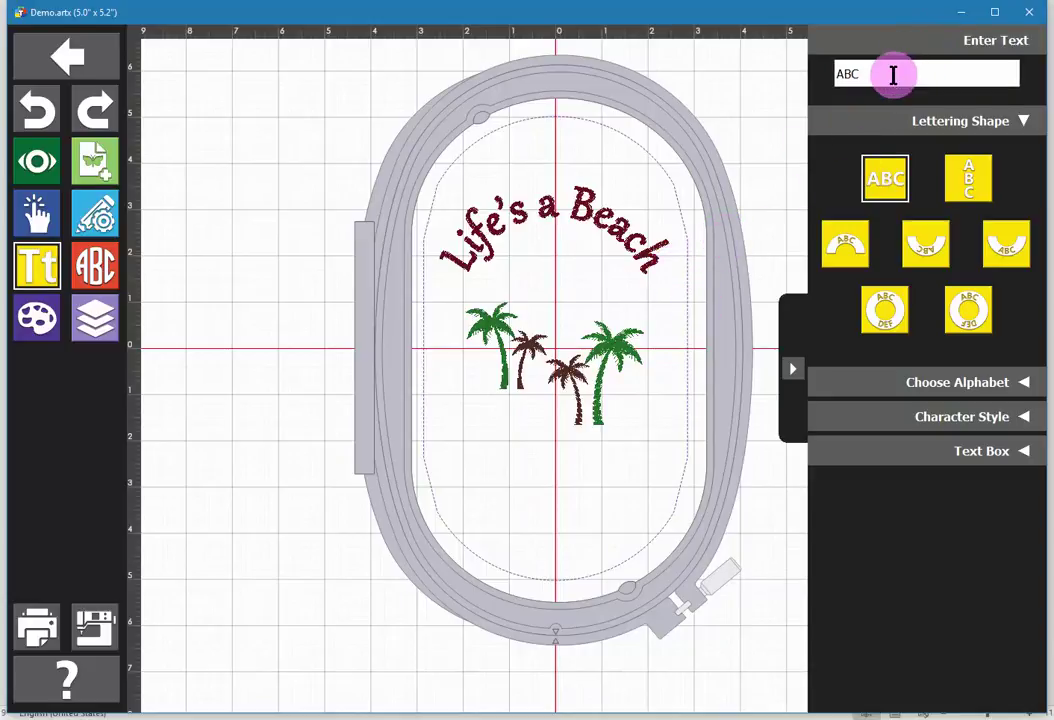
{"action": "left_click_drag", "start_coordinate": [894, 73], "coordinate": [765, 89]}
{"action": "type", "text": "and"}
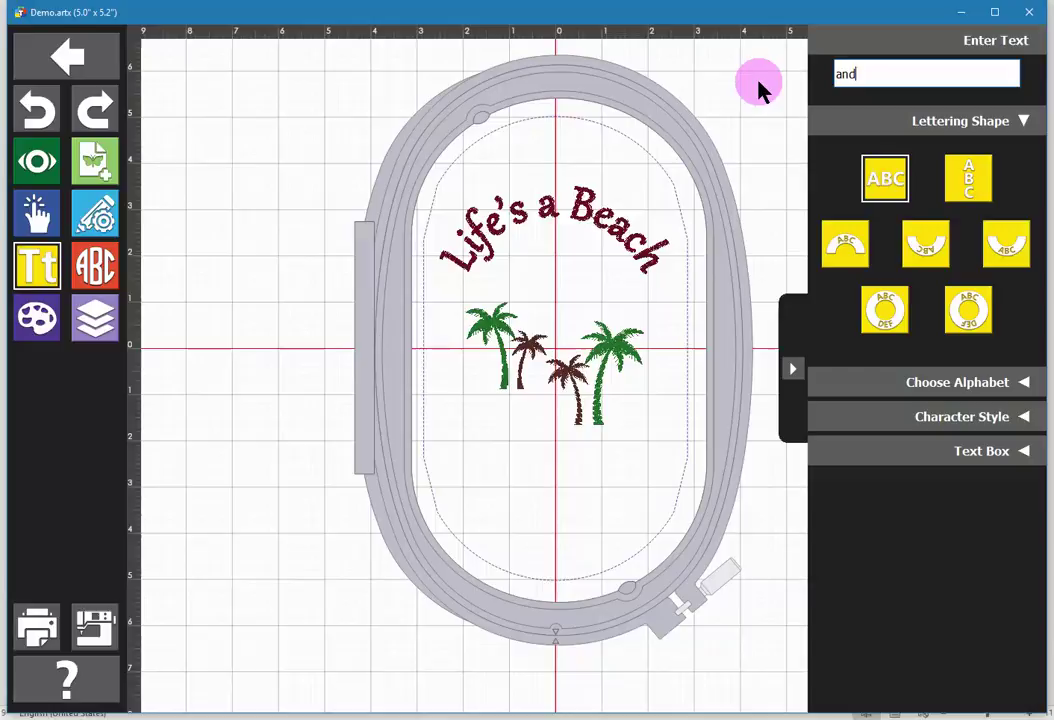
{"action": "type", "text": "then..."}
{"action": "left_click", "coordinate": [885, 180]}
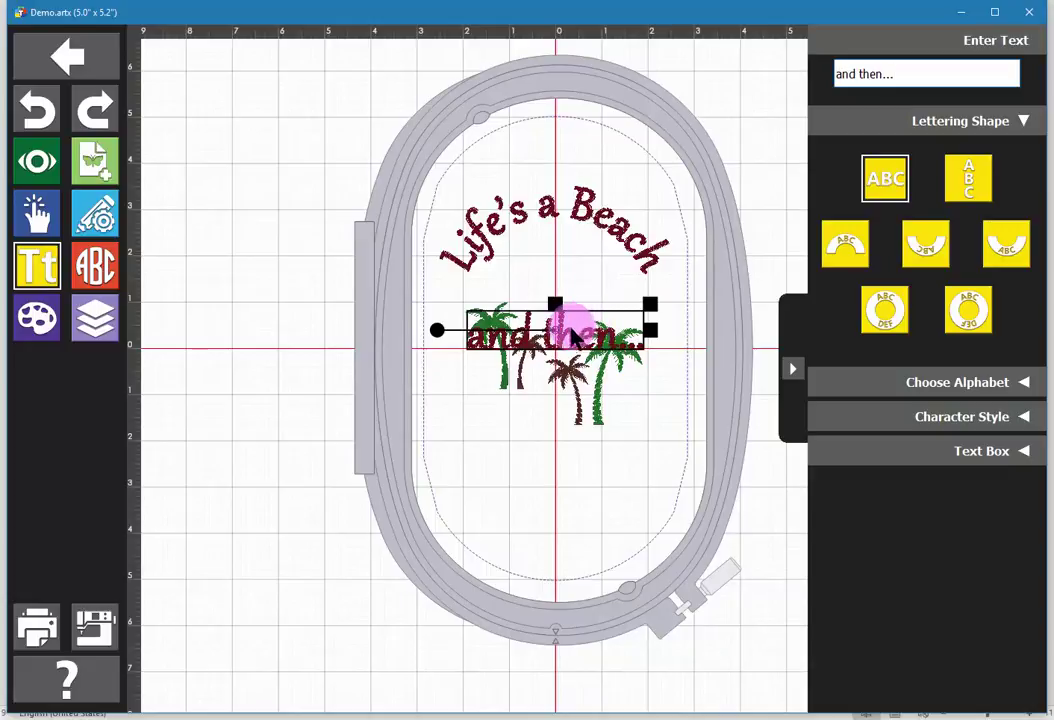
Step: Move 'and then...' up just beneath the arched title and shrink it slightly
{"action": "left_click_drag", "start_coordinate": [573, 330], "coordinate": [585, 284]}
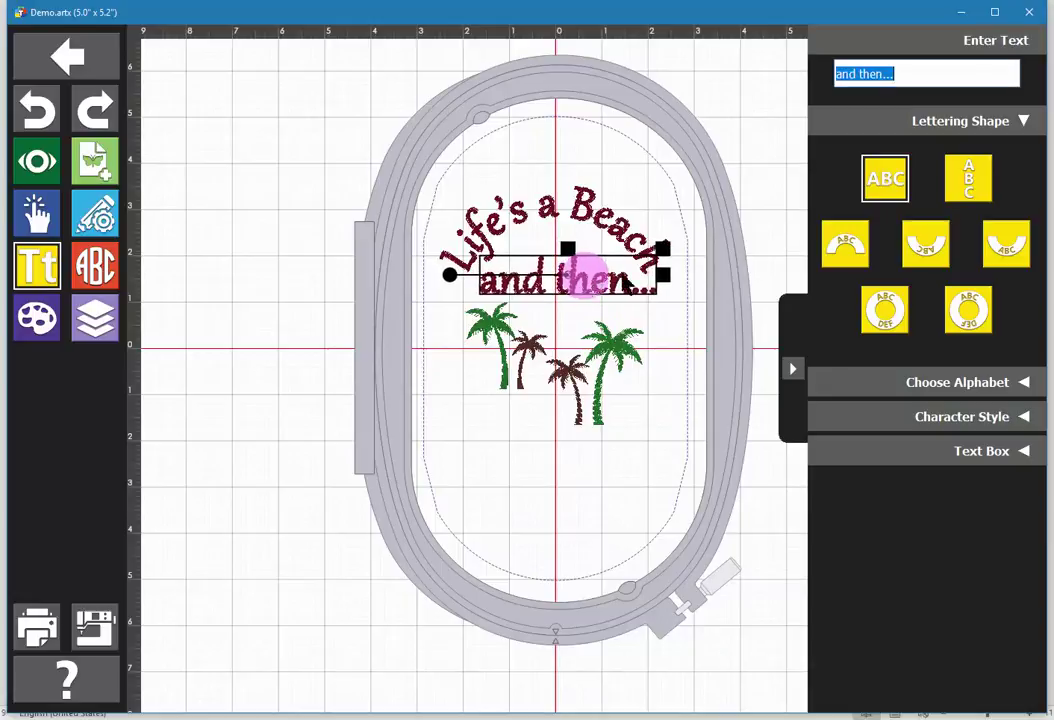
{"action": "left_click_drag", "start_coordinate": [660, 248], "coordinate": [646, 262]}
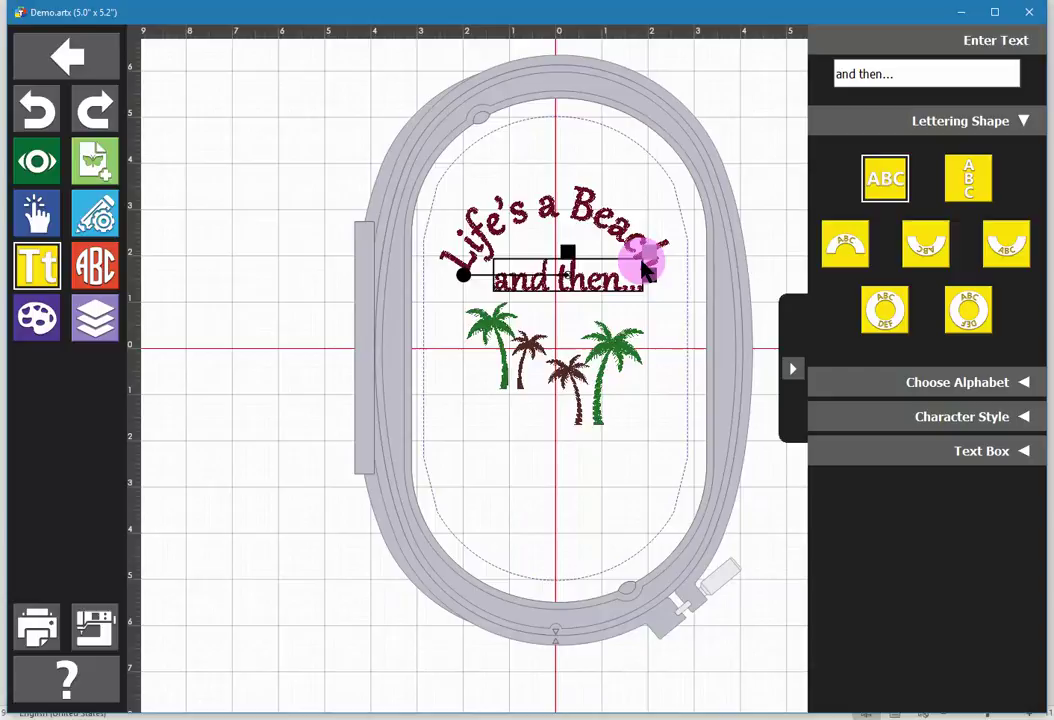
{"action": "left_click", "coordinate": [668, 380]}
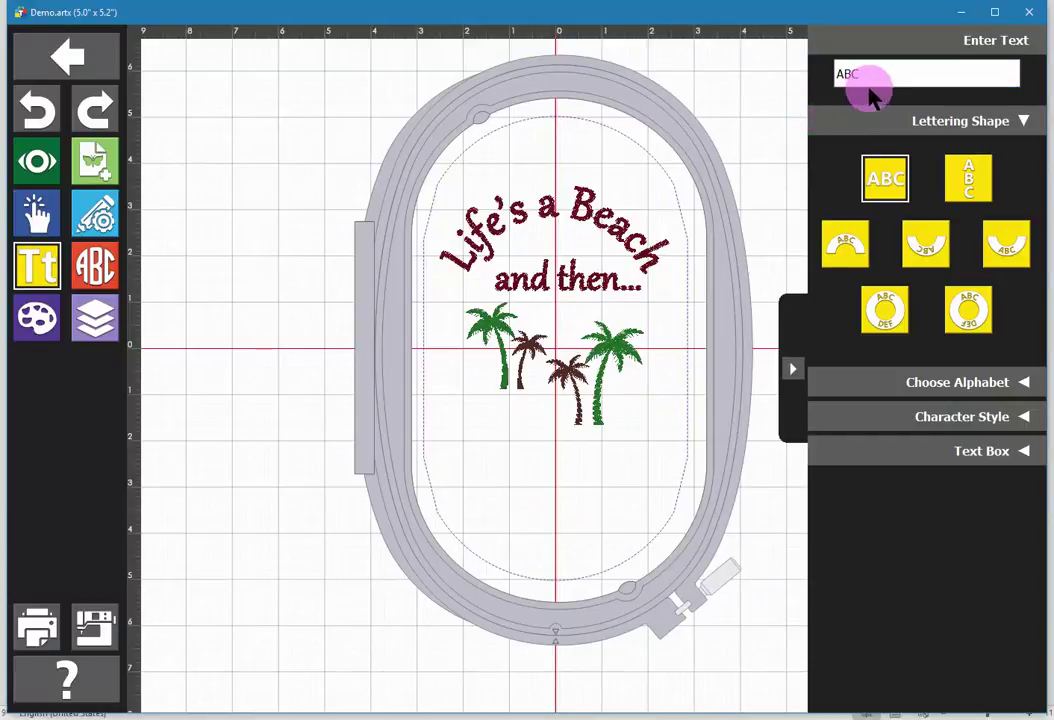
Step: Enter 'You Dive' as a third lettering line across the palm trees
{"action": "left_click_drag", "start_coordinate": [892, 73], "coordinate": [780, 83]}
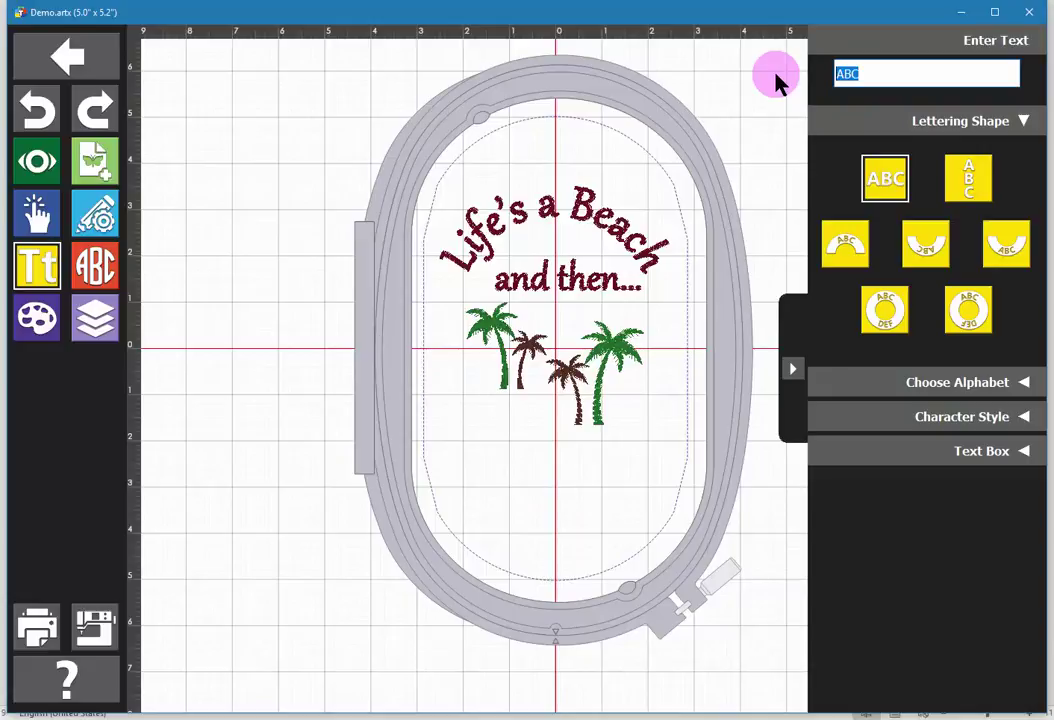
{"action": "type", "text": "You Dive"}
{"action": "key", "text": "Return"}
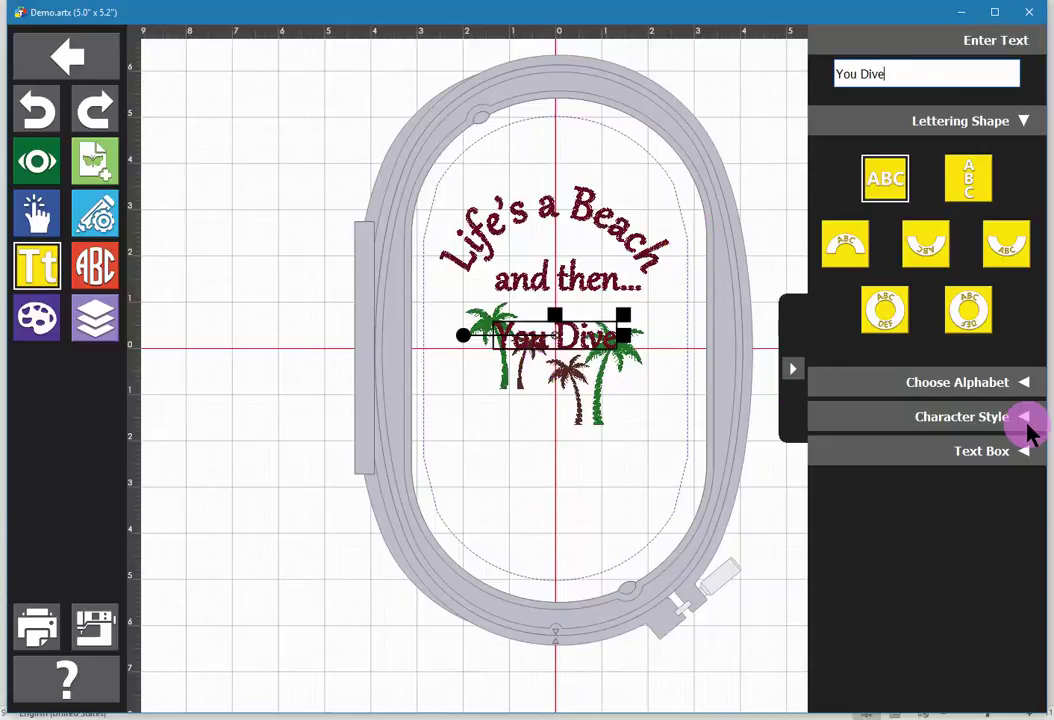
{"action": "left_click", "coordinate": [975, 458]}
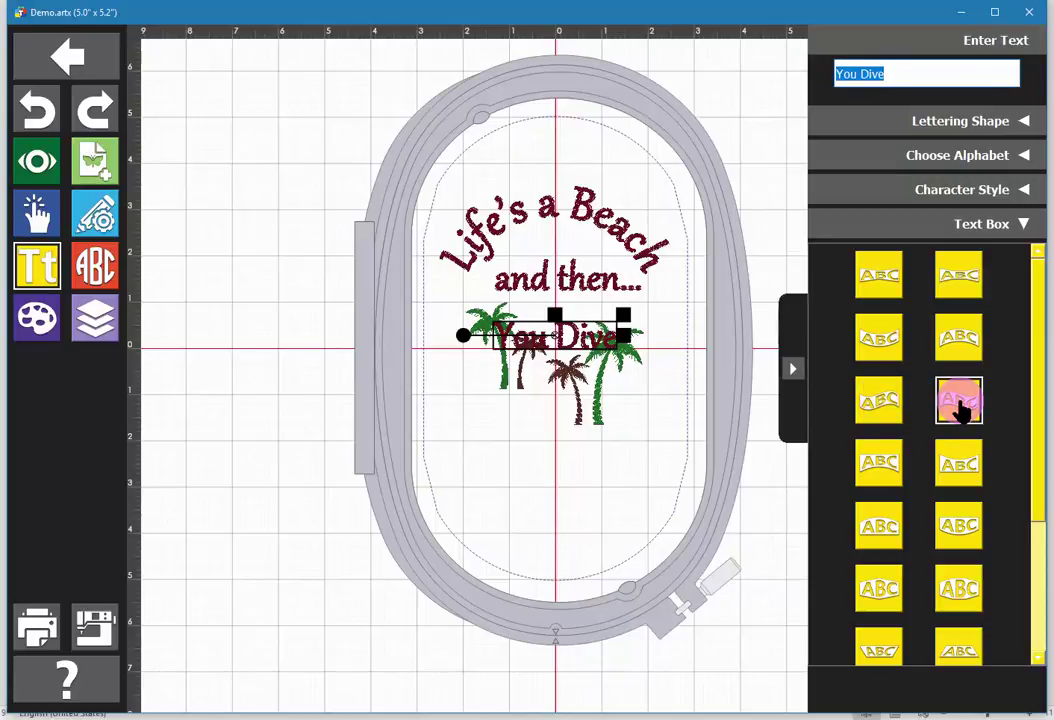
Step: Give 'You Dive' a wavy text-box shape, move it below the palms and enlarge it
{"action": "left_click", "coordinate": [960, 405]}
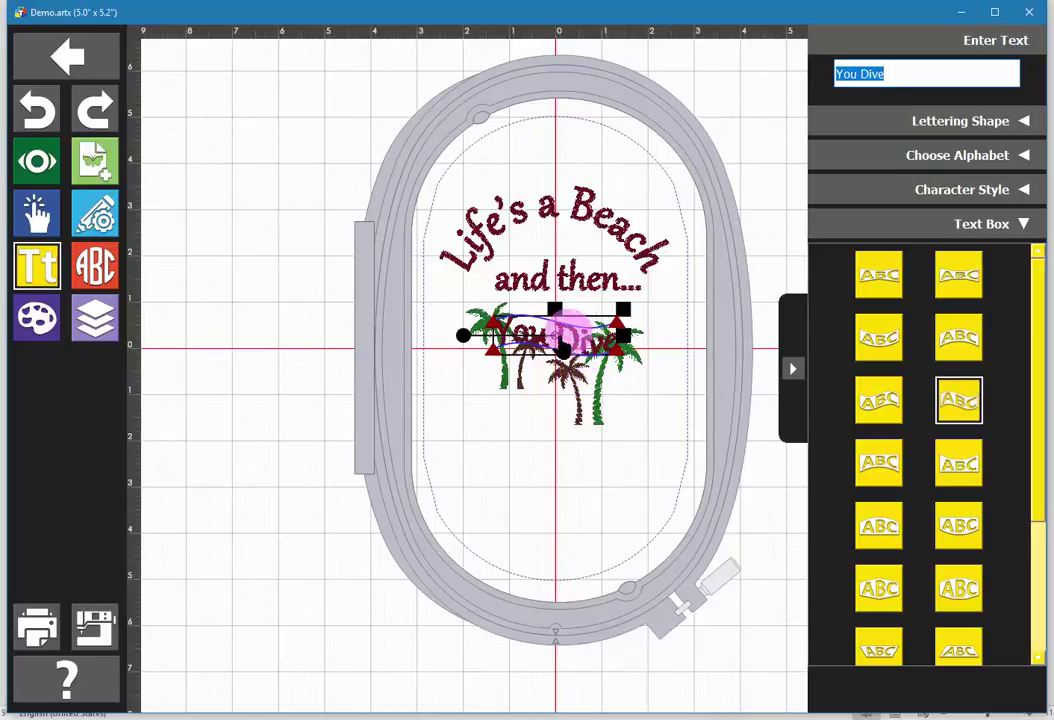
{"action": "left_click_drag", "start_coordinate": [556, 418], "coordinate": [565, 478]}
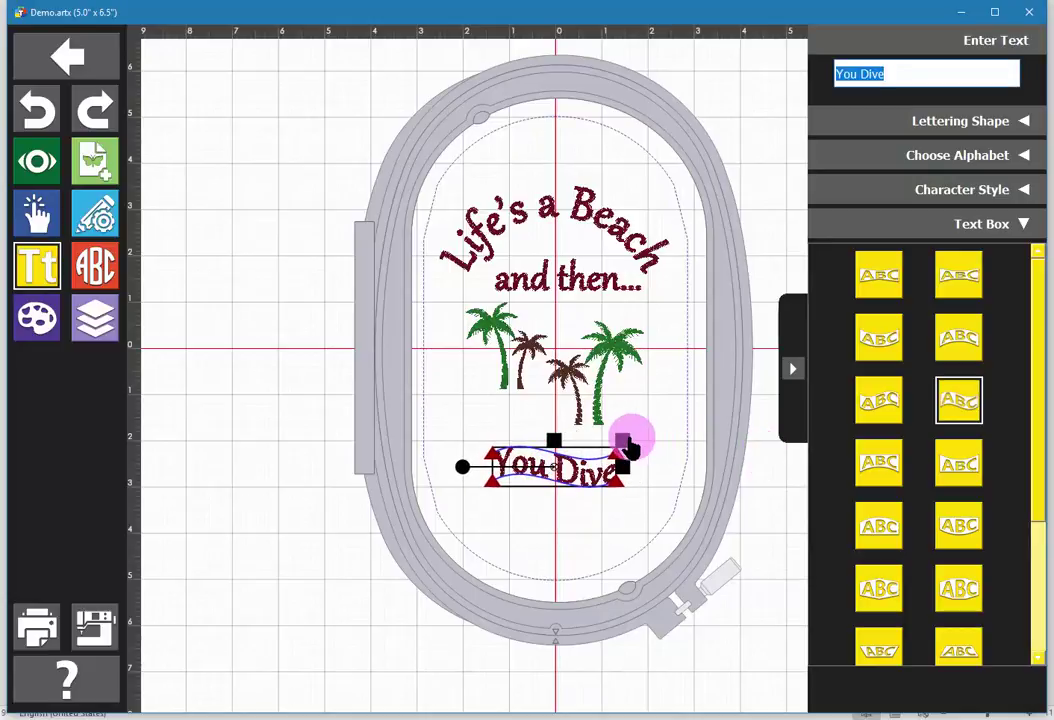
{"action": "left_click_drag", "start_coordinate": [622, 446], "coordinate": [643, 436]}
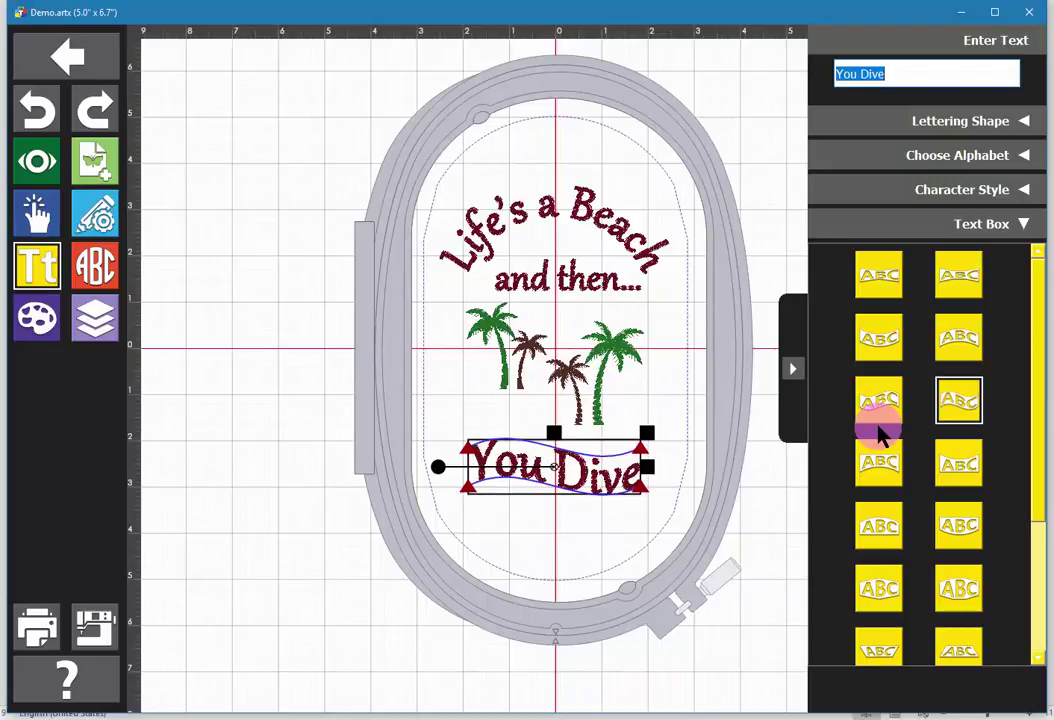
{"action": "left_click", "coordinate": [634, 522]}
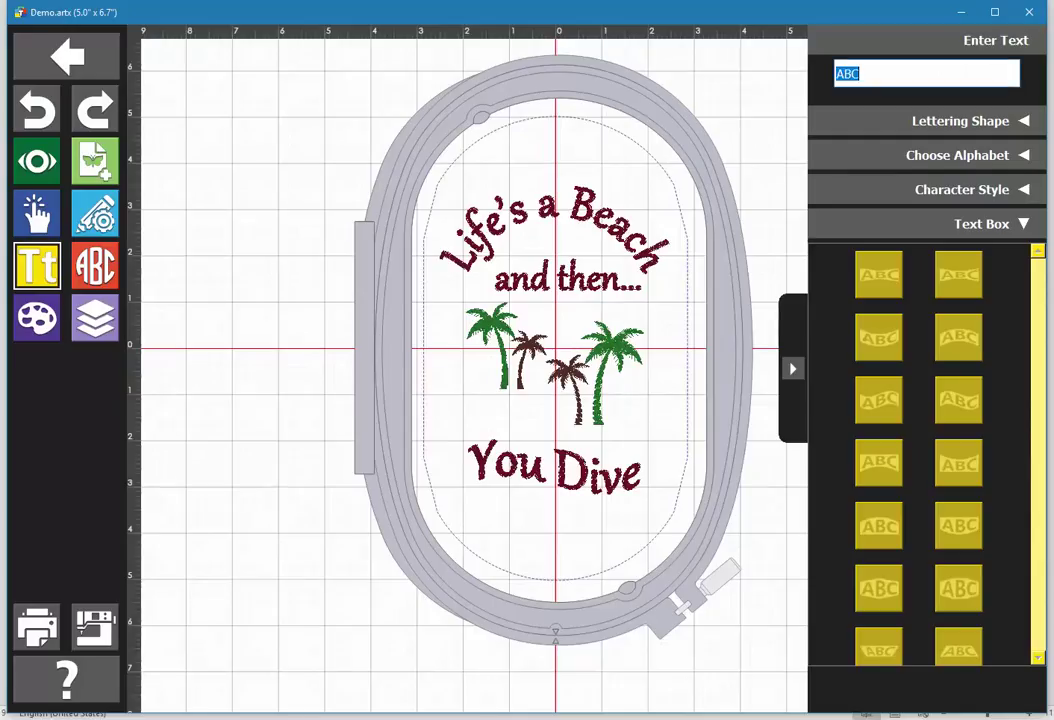
Step: Show the sew sequence collapsed into colour blocks and lettering items
{"action": "left_click", "coordinate": [95, 322]}
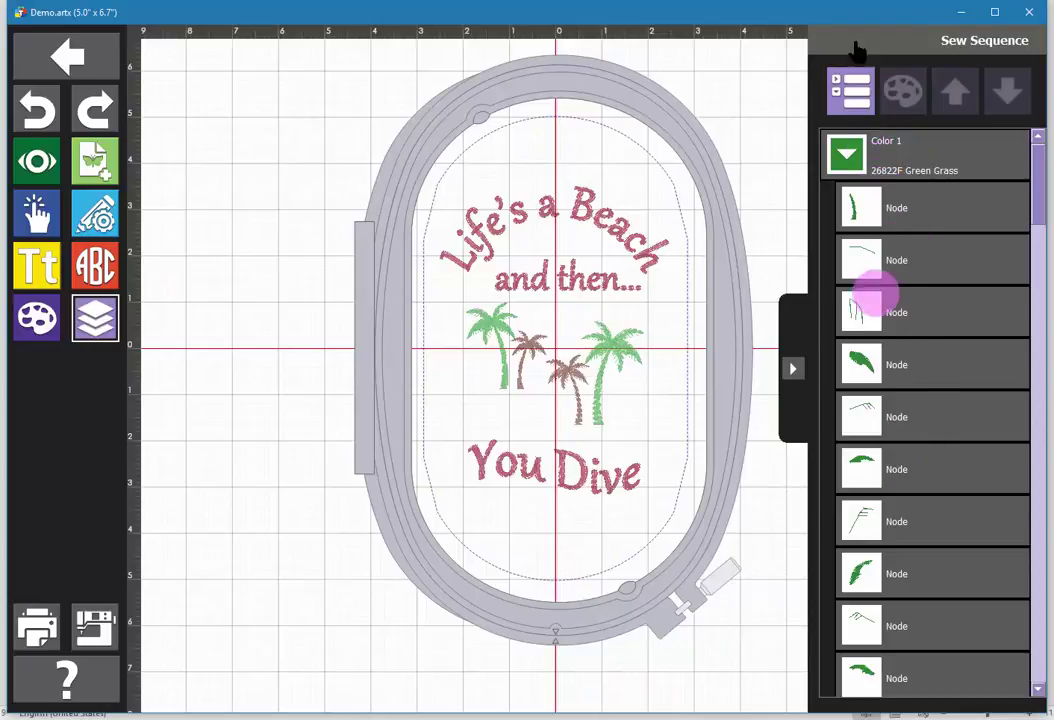
{"action": "left_click", "coordinate": [855, 92]}
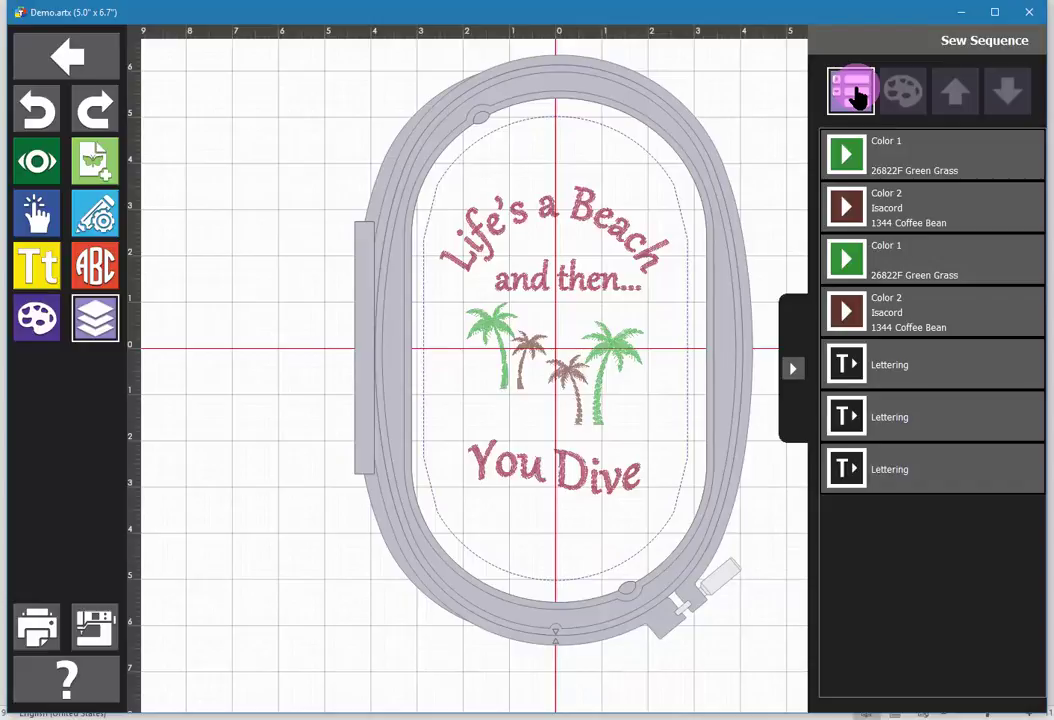
{"action": "left_click", "coordinate": [866, 152]}
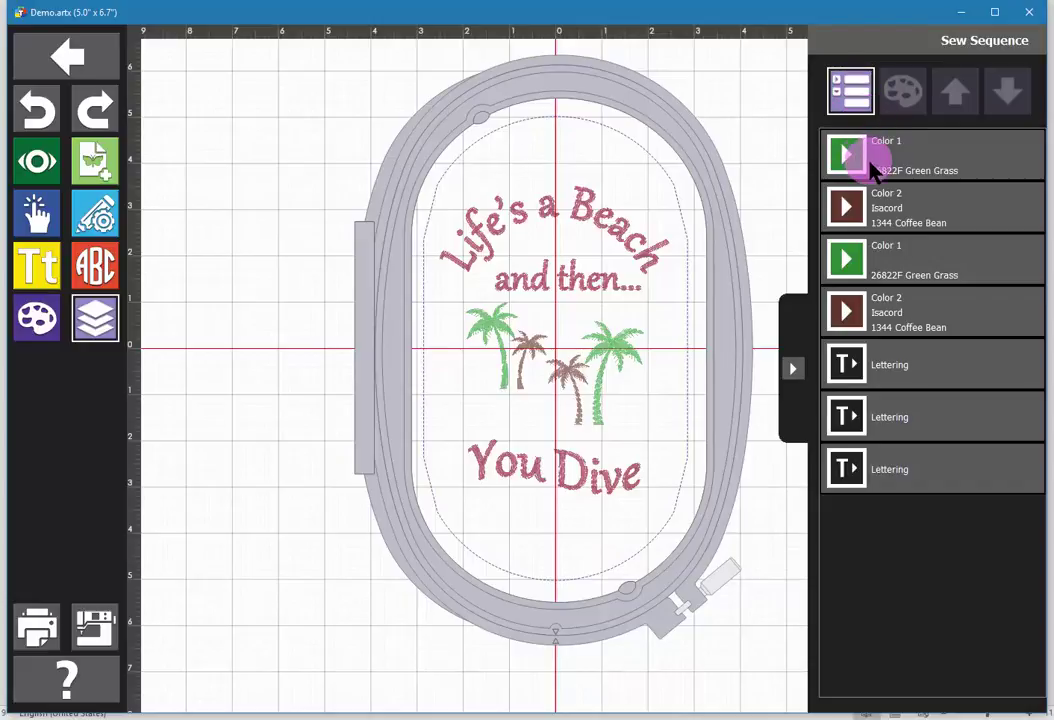
{"action": "left_click", "coordinate": [889, 214]}
{"action": "left_click", "coordinate": [894, 157]}
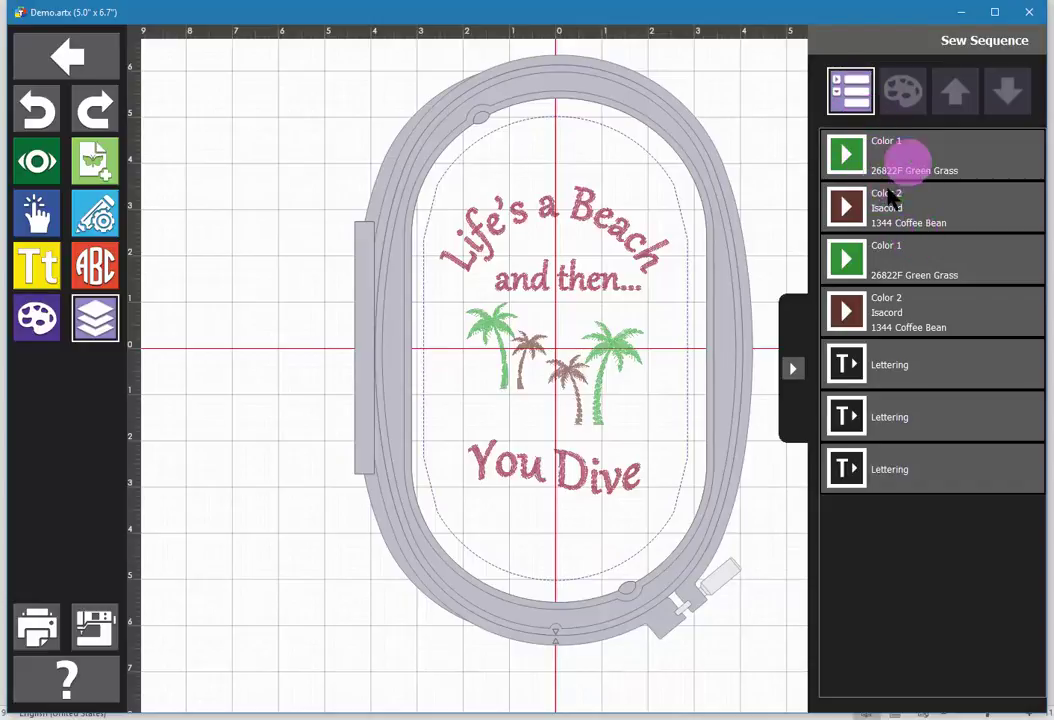
Step: Go through the sequence entries and select the repeated green Color 1 block
{"action": "left_click", "coordinate": [887, 232]}
{"action": "left_click", "coordinate": [894, 207]}
{"action": "left_click", "coordinate": [945, 278]}
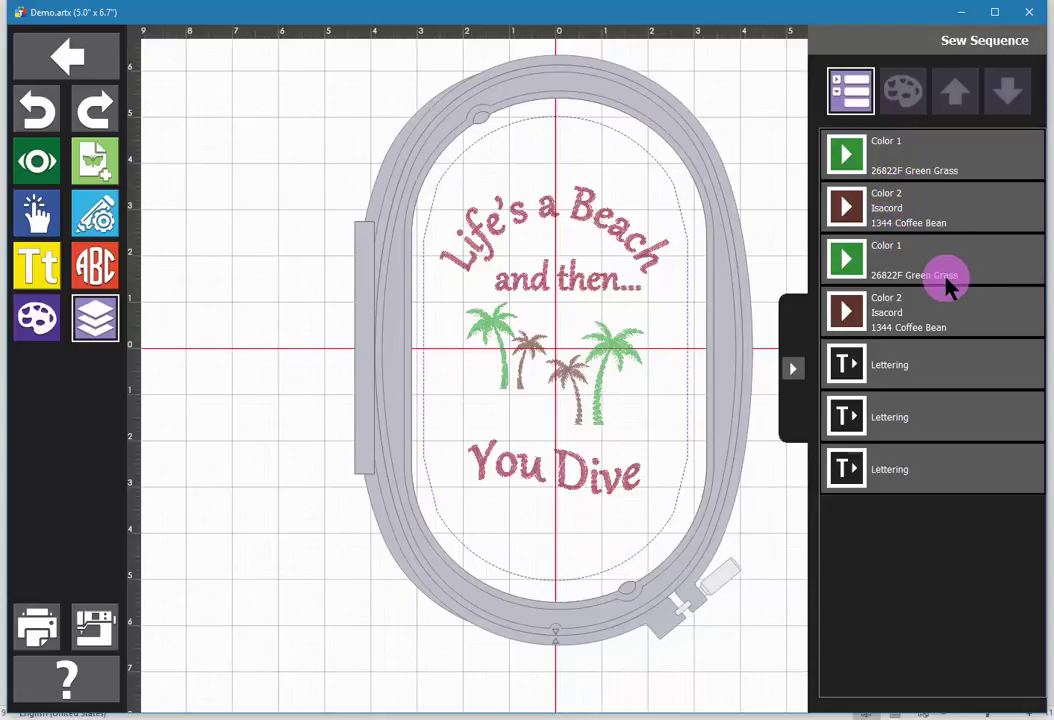
{"action": "left_click", "coordinate": [920, 254]}
{"action": "left_click", "coordinate": [885, 163]}
{"action": "left_click", "coordinate": [918, 200]}
{"action": "left_click", "coordinate": [886, 309]}
{"action": "left_click", "coordinate": [898, 258]}
Step: Move the repeated Color 1 block up to merge it, leaving Green Grass and Coffee Bean stops
{"action": "left_click", "coordinate": [956, 94]}
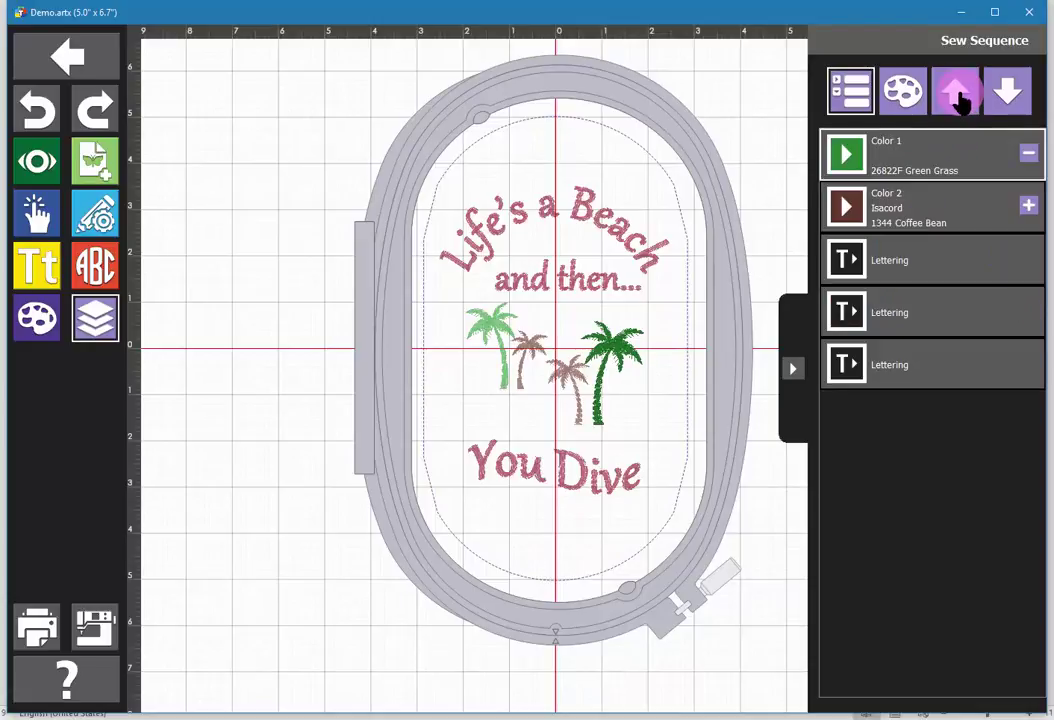
{"action": "left_click", "coordinate": [848, 157]}
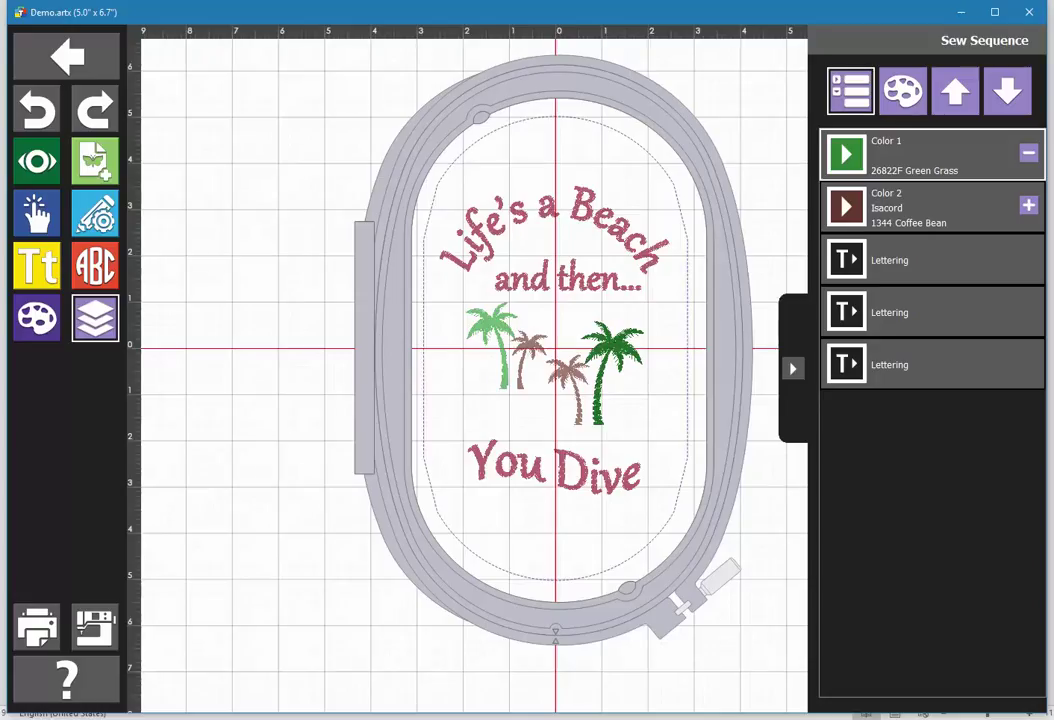
Step: Export the design as Demo.exp in Bernina EXP Files (*.exp) format
{"action": "left_click", "coordinate": [86, 634]}
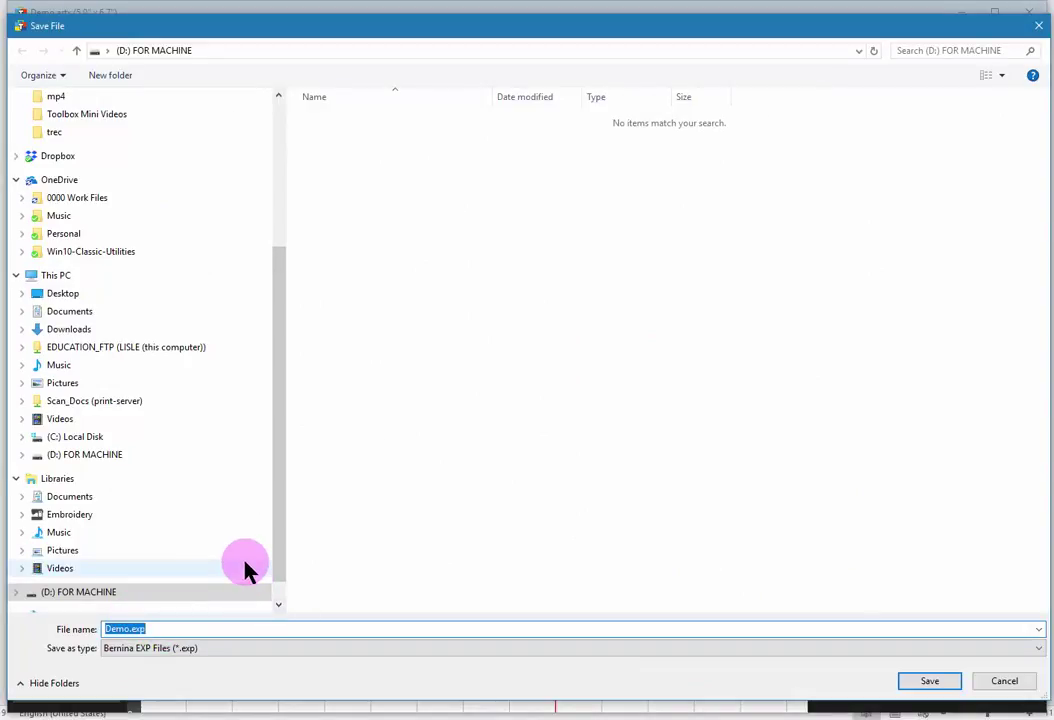
{"action": "left_click", "coordinate": [209, 648]}
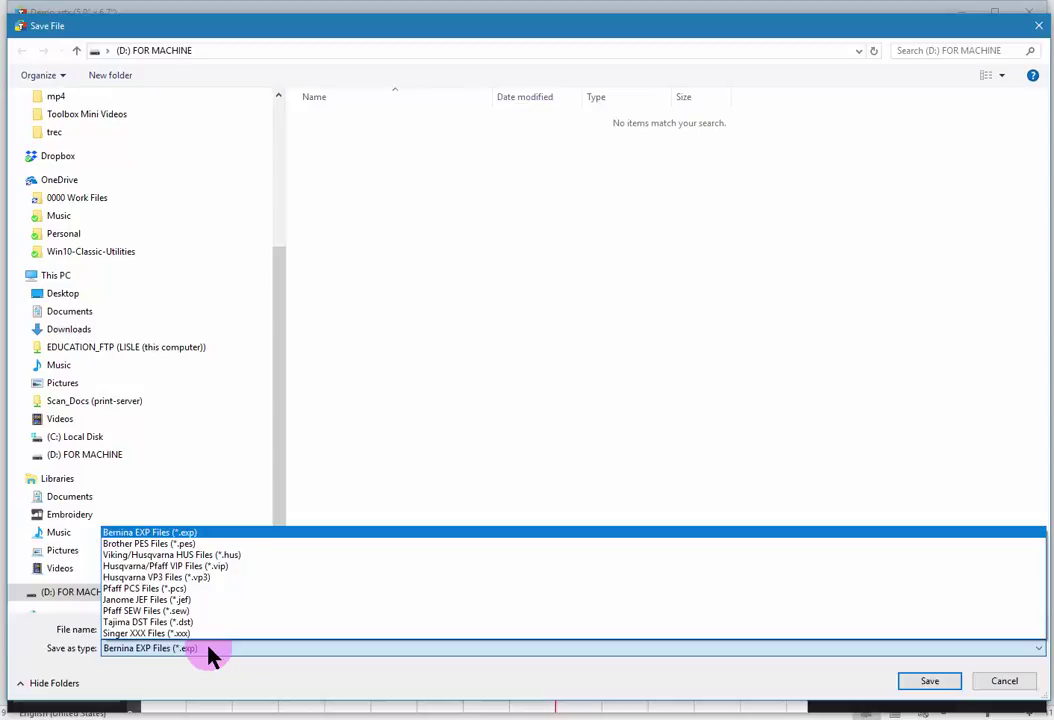
{"action": "left_click", "coordinate": [148, 534]}
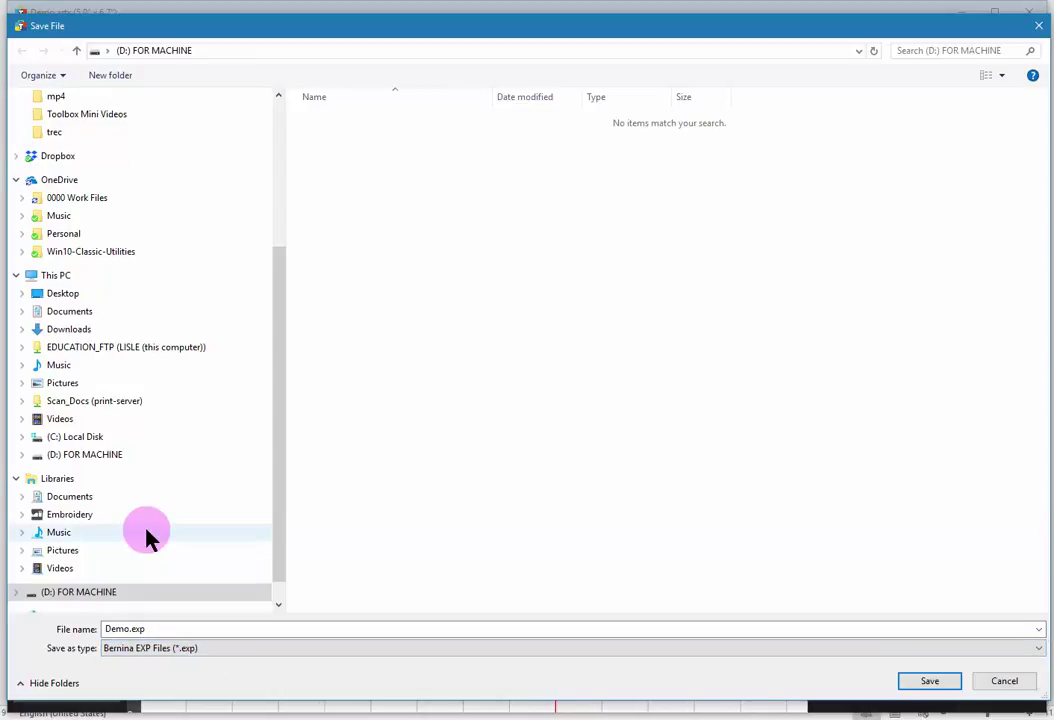
{"action": "left_click", "coordinate": [139, 630]}
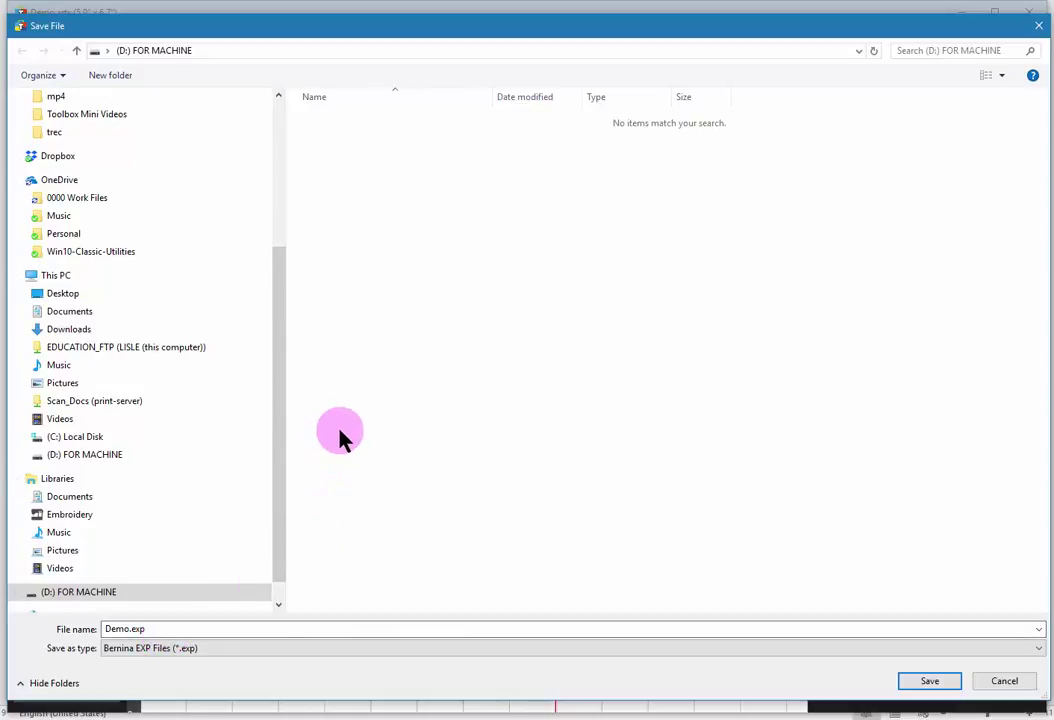
Step: Save Demo.exp onto the (D:) FOR MACHINE USB drive
{"action": "left_click", "coordinate": [57, 278]}
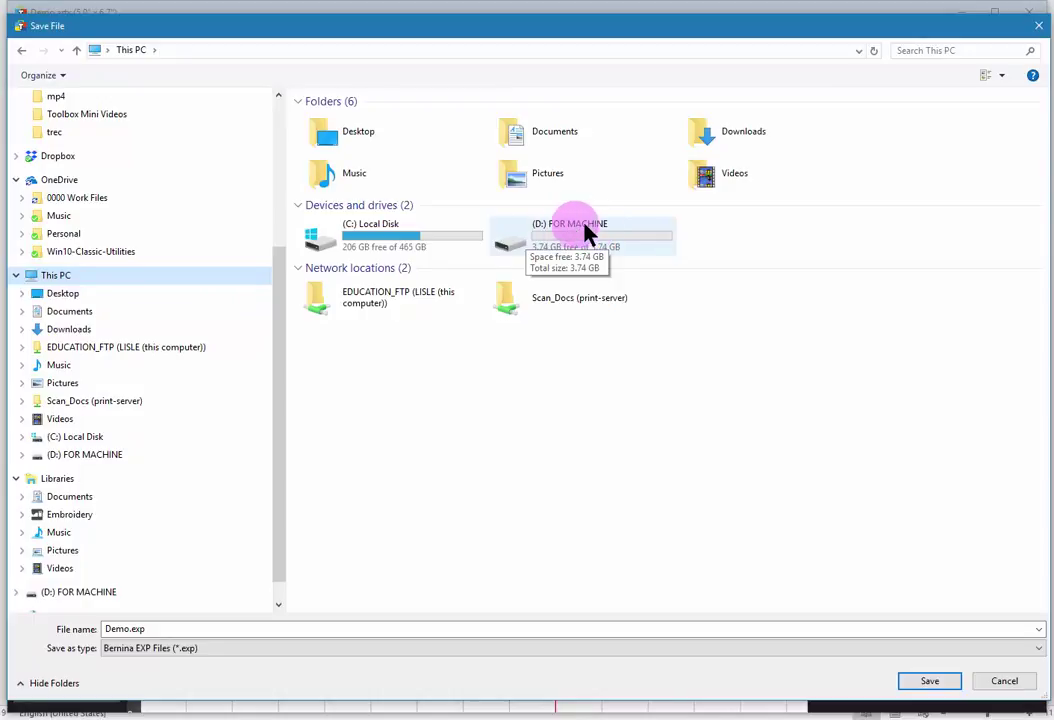
{"action": "double_click", "coordinate": [585, 229]}
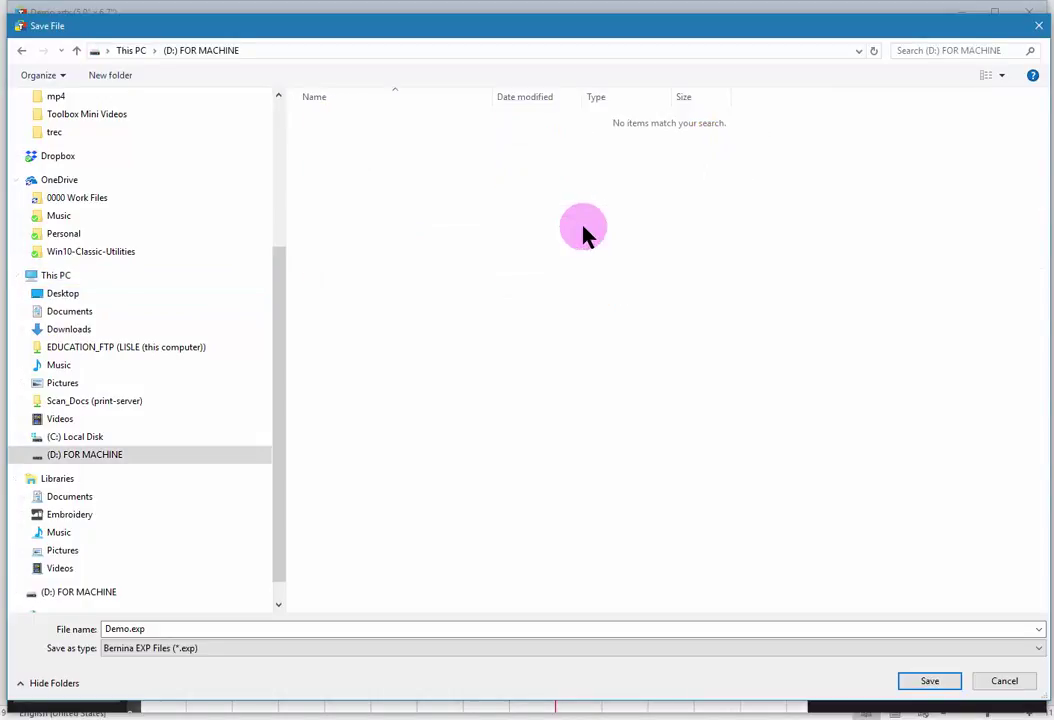
{"action": "left_click", "coordinate": [937, 686]}
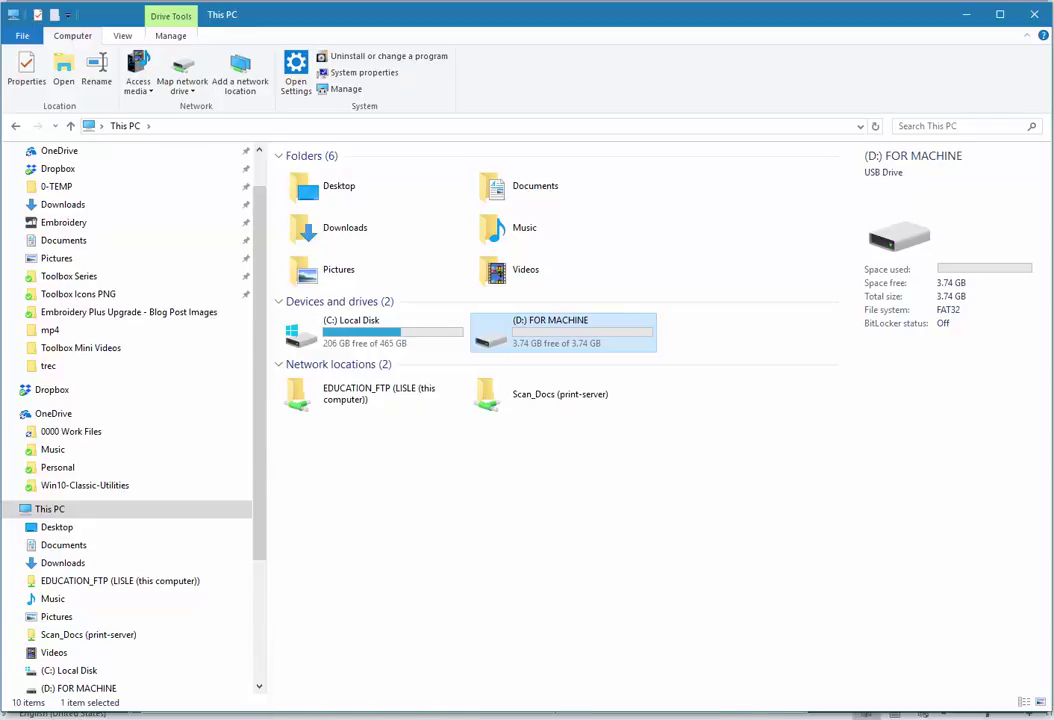
Step: Open the FOR MACHINE drive to confirm Demo.exp (22 KB) and Demo.inf (1 KB) are there
{"action": "double_click", "coordinate": [570, 338]}
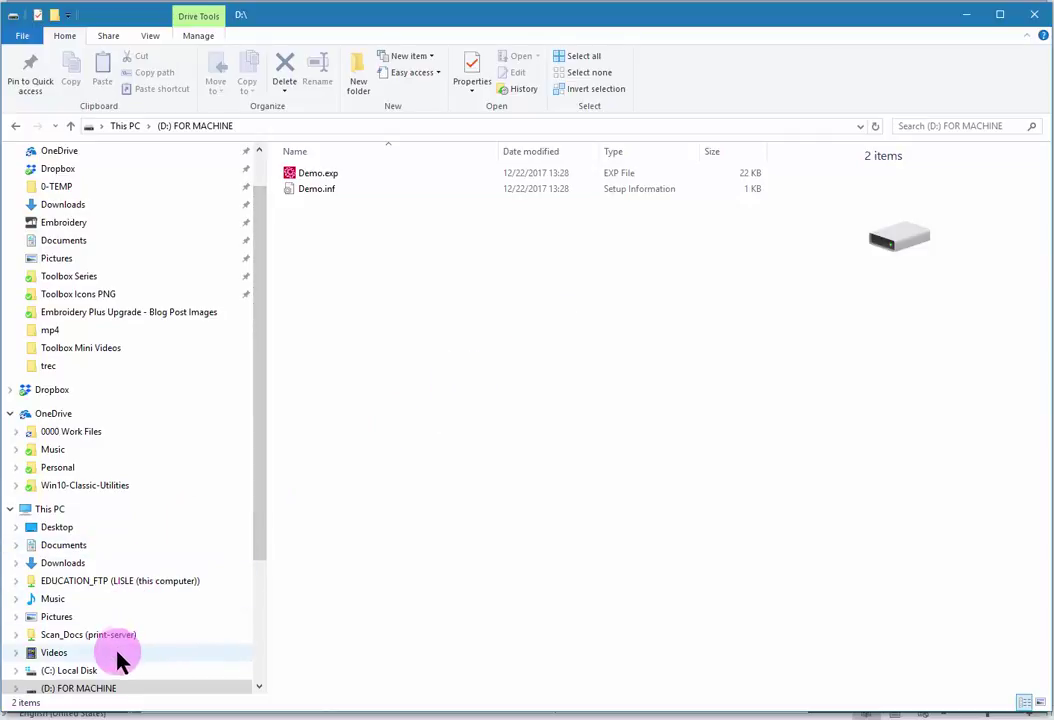
{"action": "left_click_drag", "start_coordinate": [260, 540], "coordinate": [263, 595]}
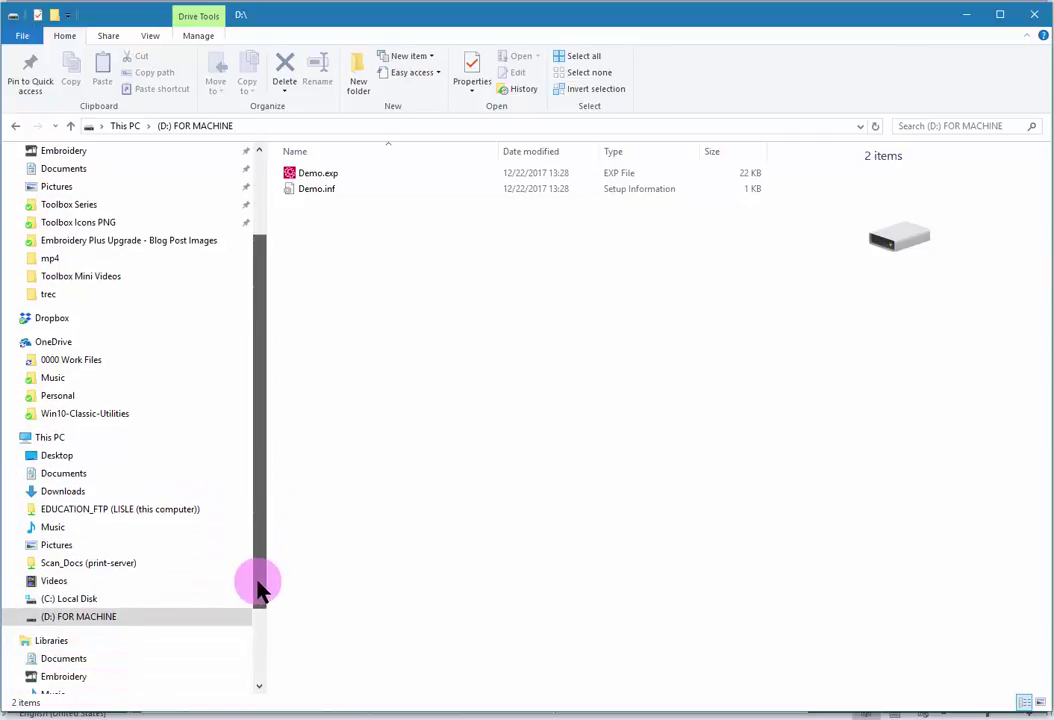
Step: Eject the D: FOR MACHINE USB drive from the File Explorer navigation pane
{"action": "right_click", "coordinate": [72, 618]}
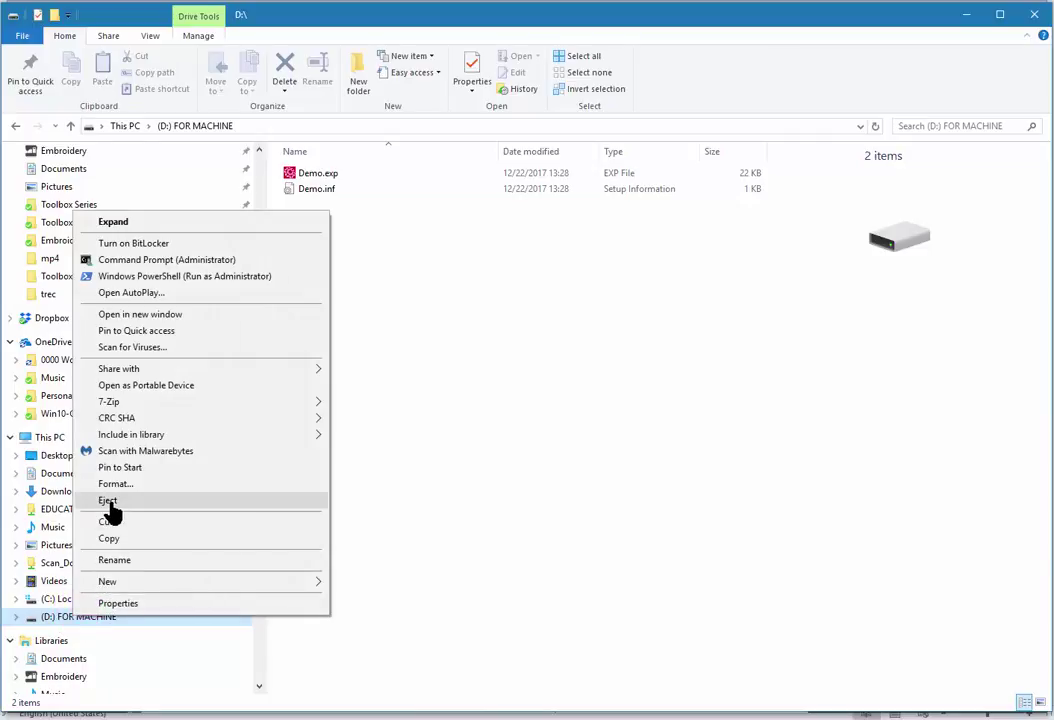
{"action": "left_click", "coordinate": [108, 501]}
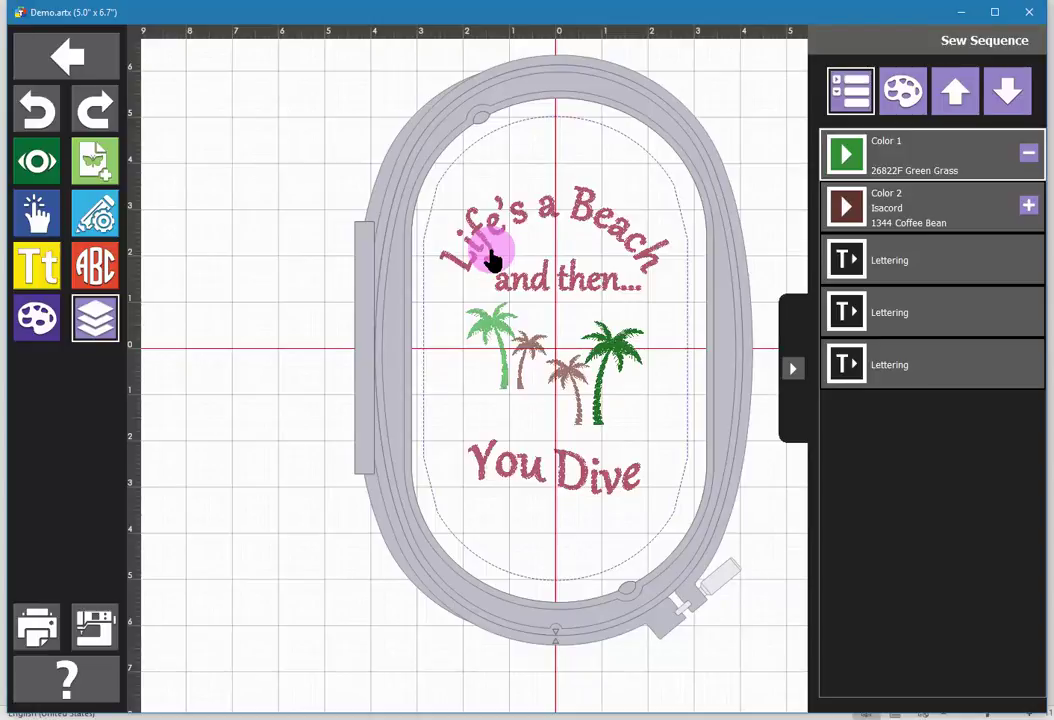
Step: Return from the design editor to the 35-file library and select Demo.artx
{"action": "left_click", "coordinate": [82, 60]}
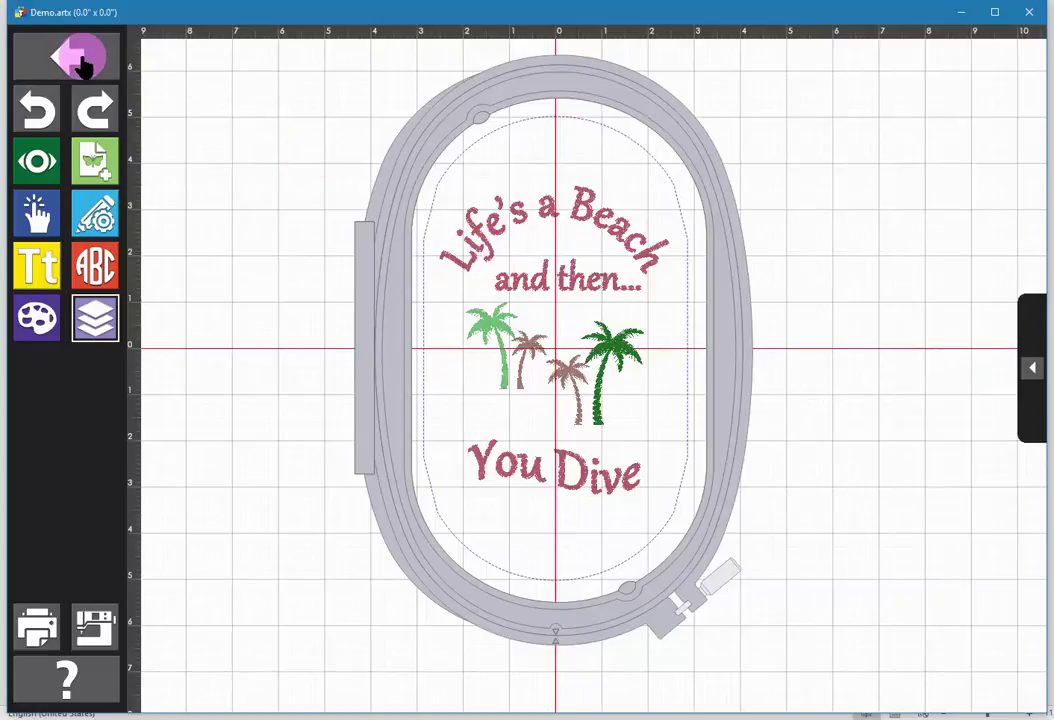
{"action": "left_click", "coordinate": [82, 60]}
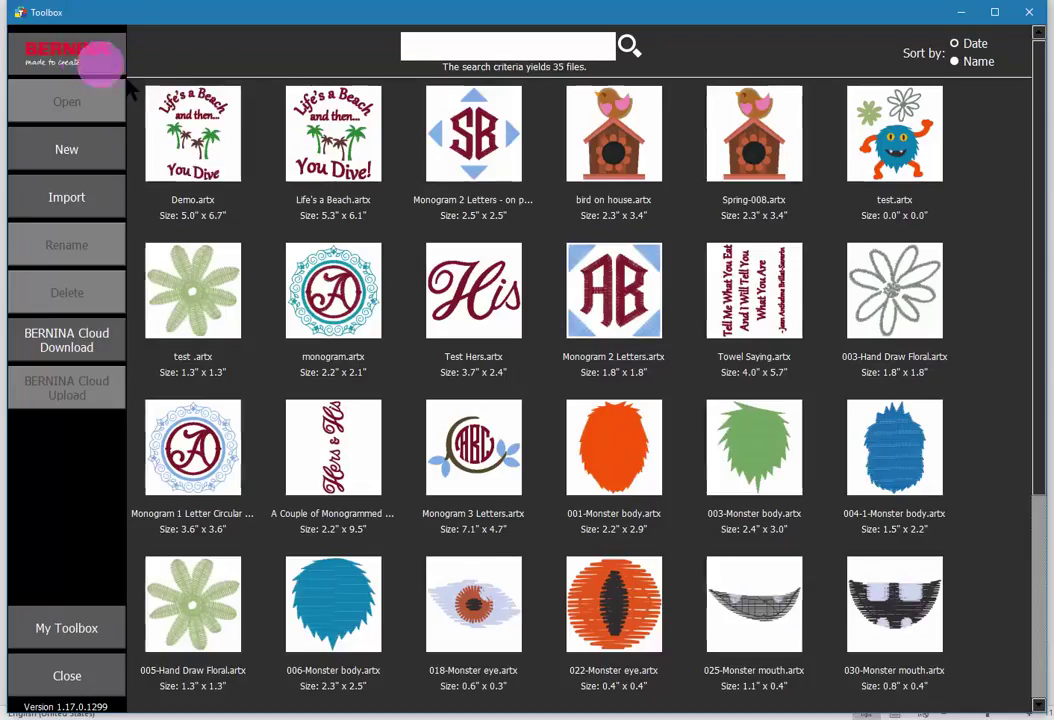
{"action": "mouse_move", "coordinate": [170, 130]}
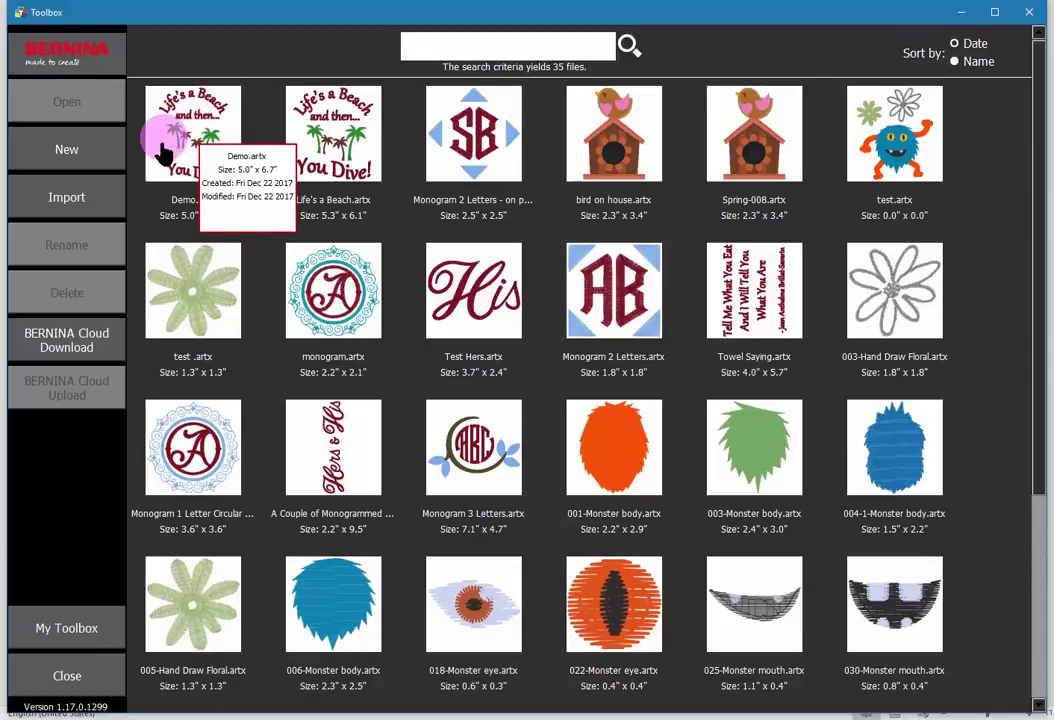
{"action": "mouse_move", "coordinate": [308, 143]}
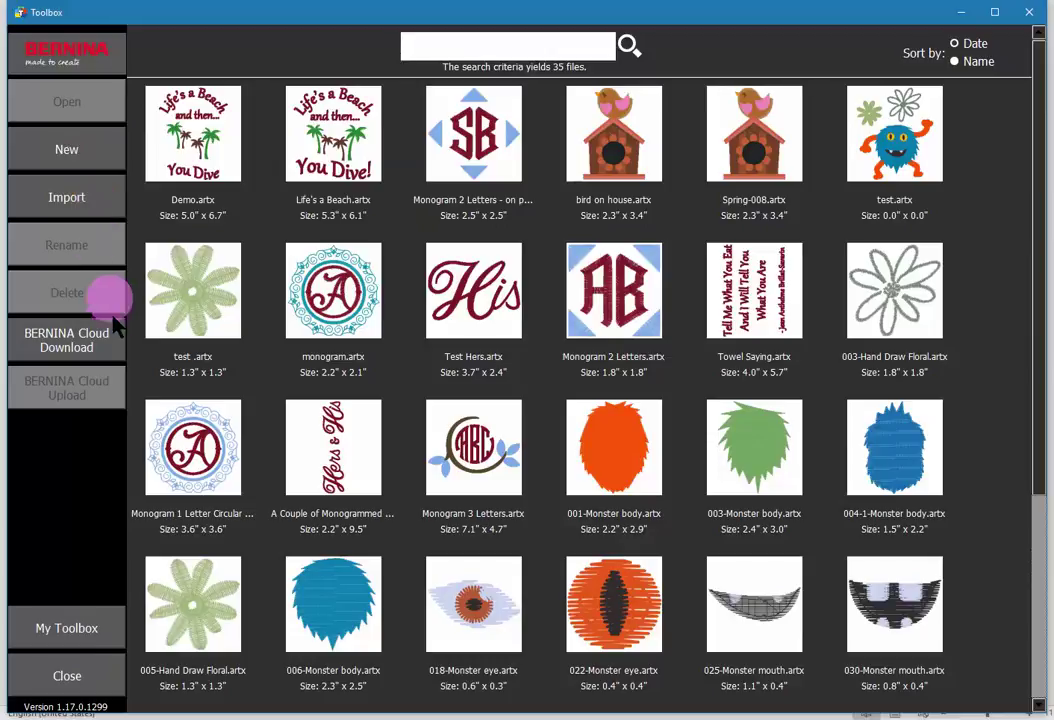
{"action": "left_click", "coordinate": [193, 148]}
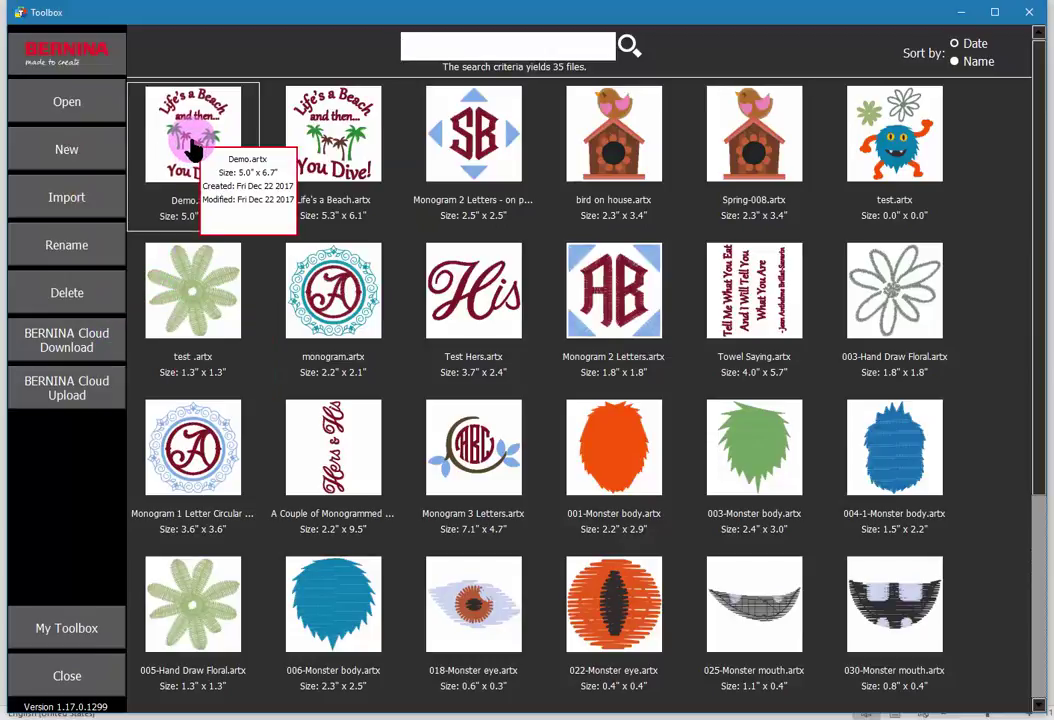
Step: Send Demo.artx to BERNINA Cloud and acknowledge the 'Design uploaded successfully!' message
{"action": "left_click", "coordinate": [84, 390]}
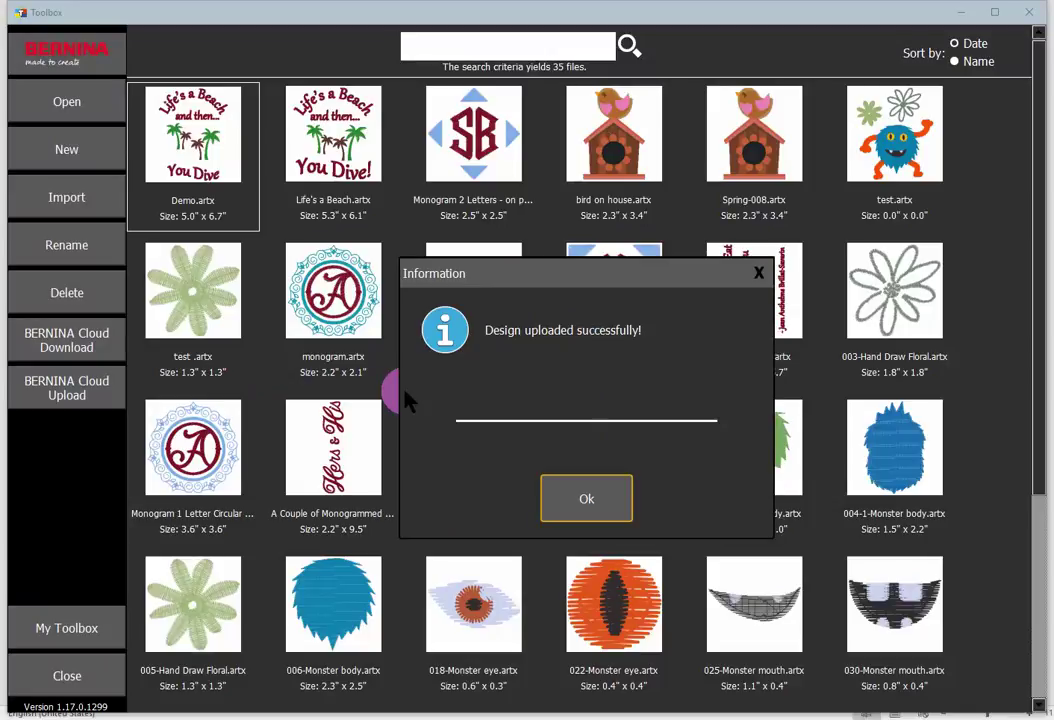
{"action": "left_click", "coordinate": [587, 508]}
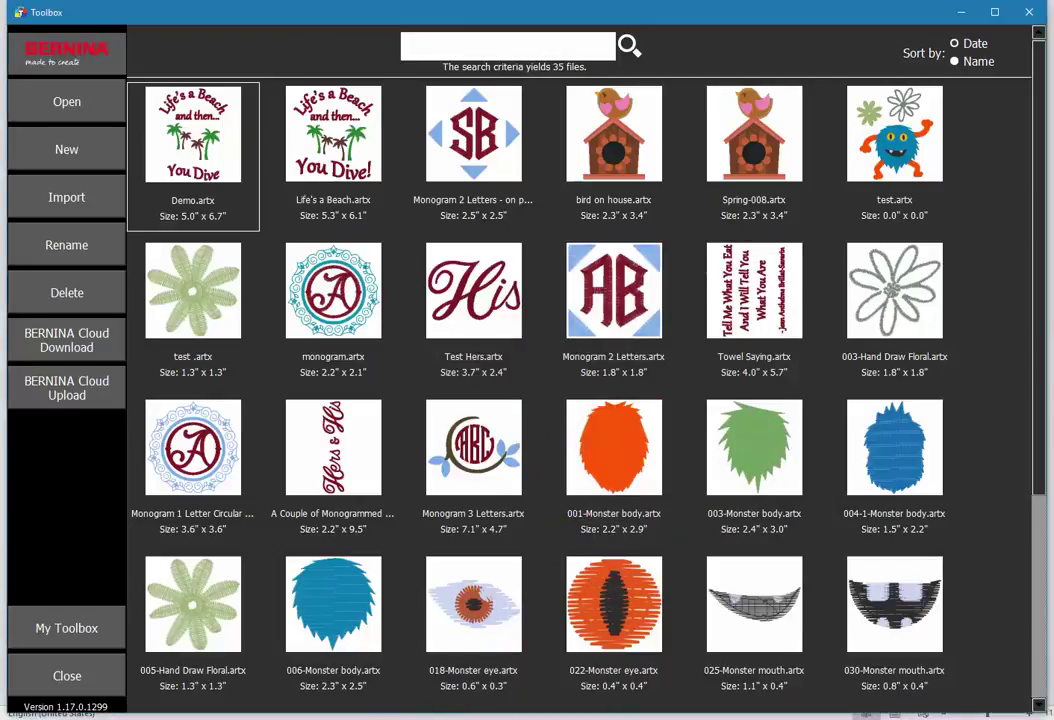
Step: Sign in to BERNINA Cloud in Chrome with the saved account credentials
{"action": "left_click", "coordinate": [266, 687]}
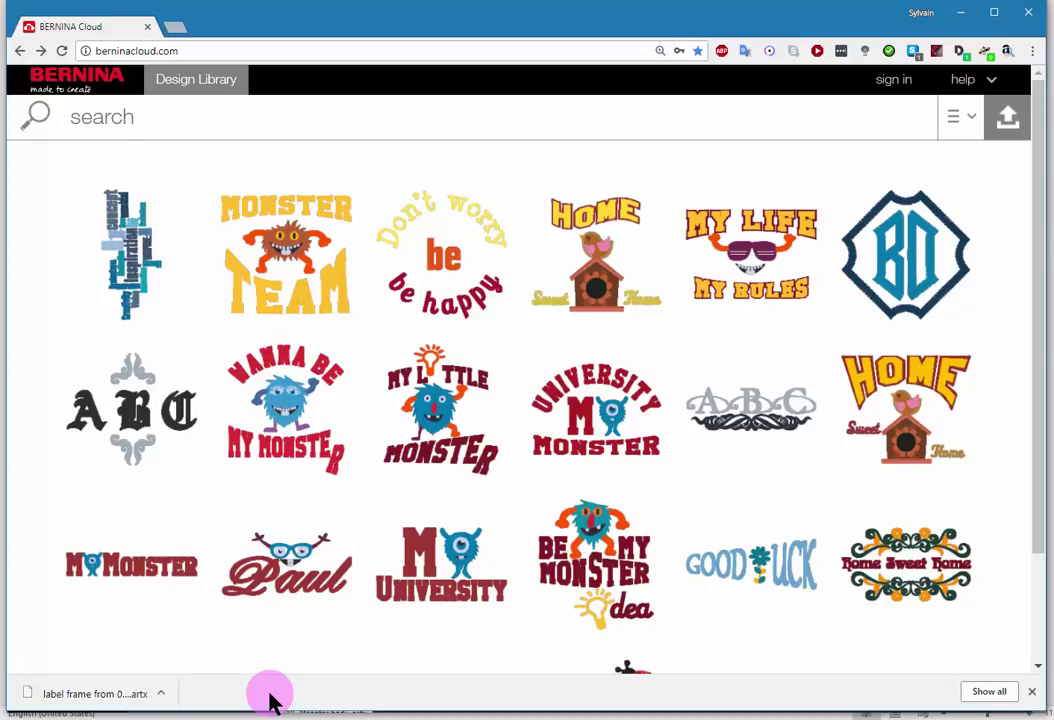
{"action": "left_click", "coordinate": [890, 82]}
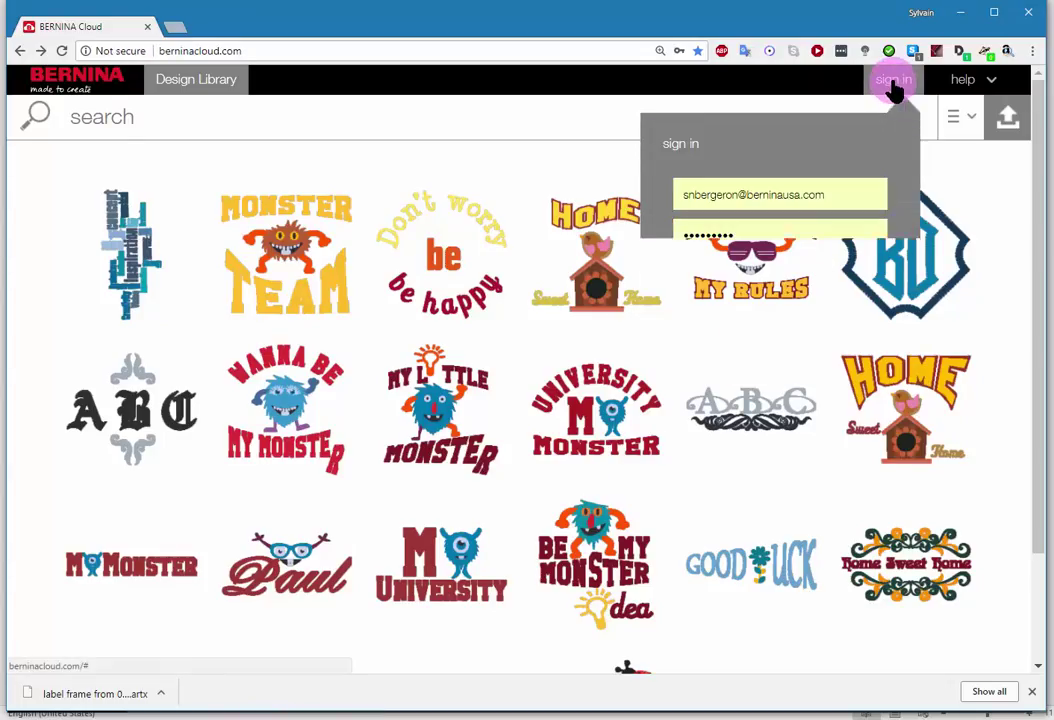
{"action": "left_click", "coordinate": [783, 290]}
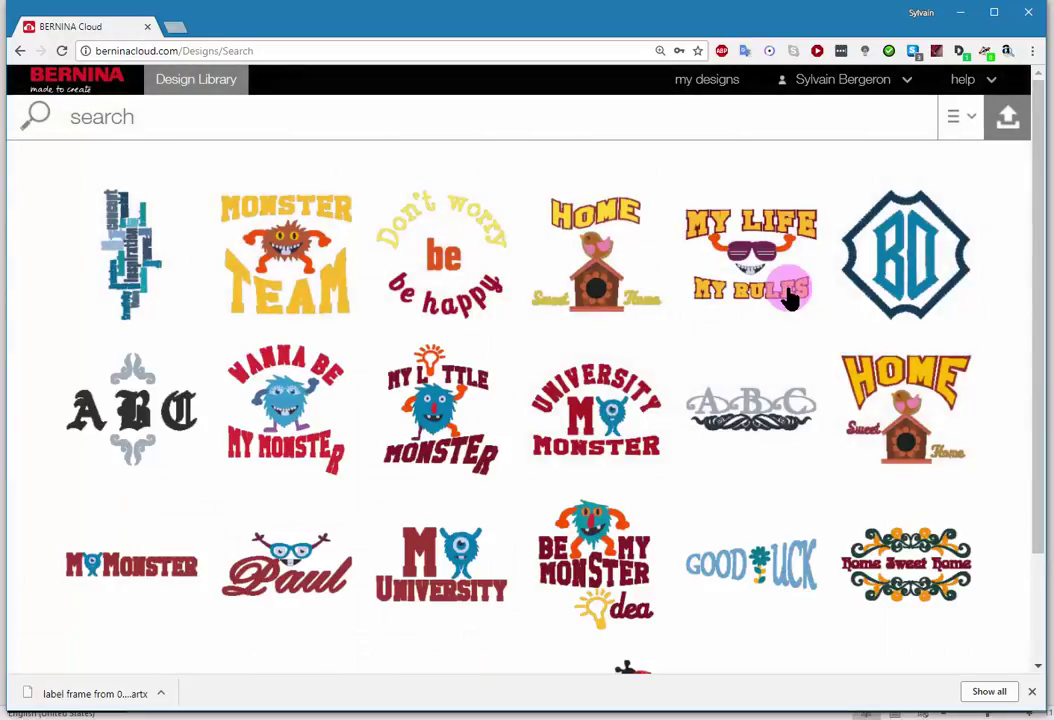
Step: View the Demo design in my designs: 12.61 x 16.91 cm, 3 colours, 10241 stitches
{"action": "left_click", "coordinate": [725, 87]}
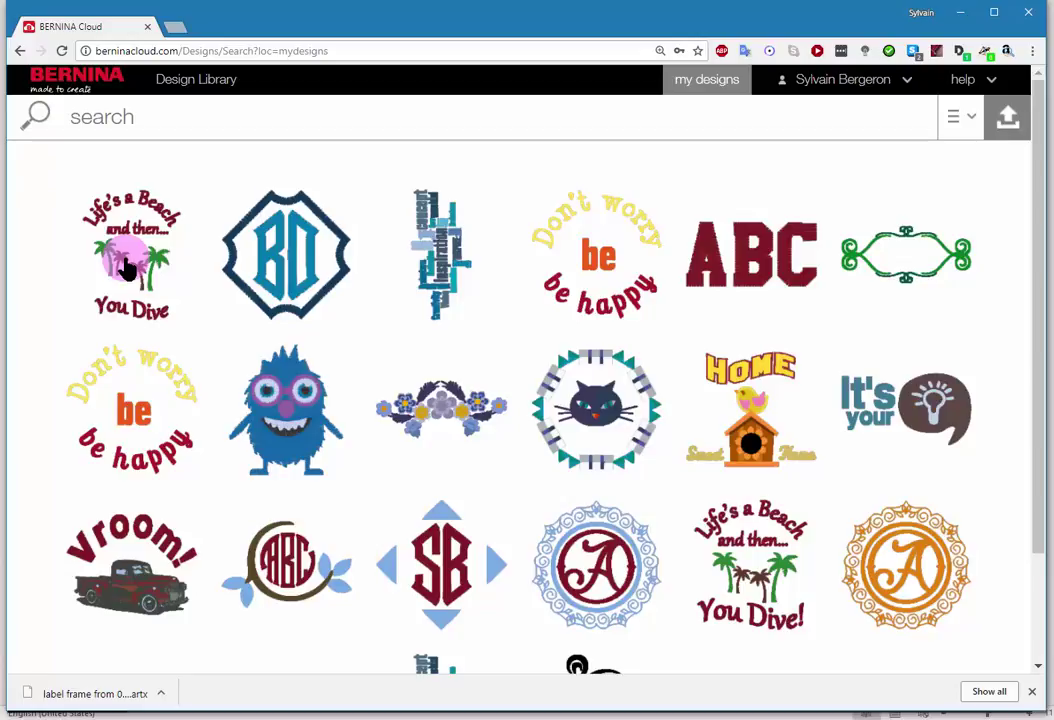
{"action": "left_click", "coordinate": [125, 268]}
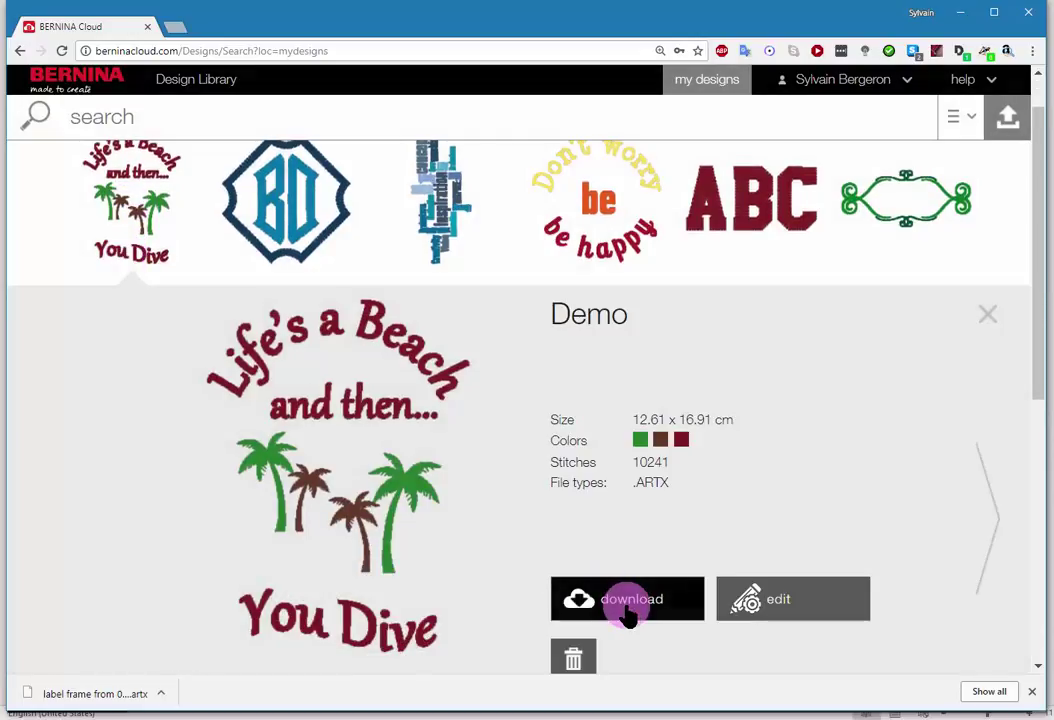